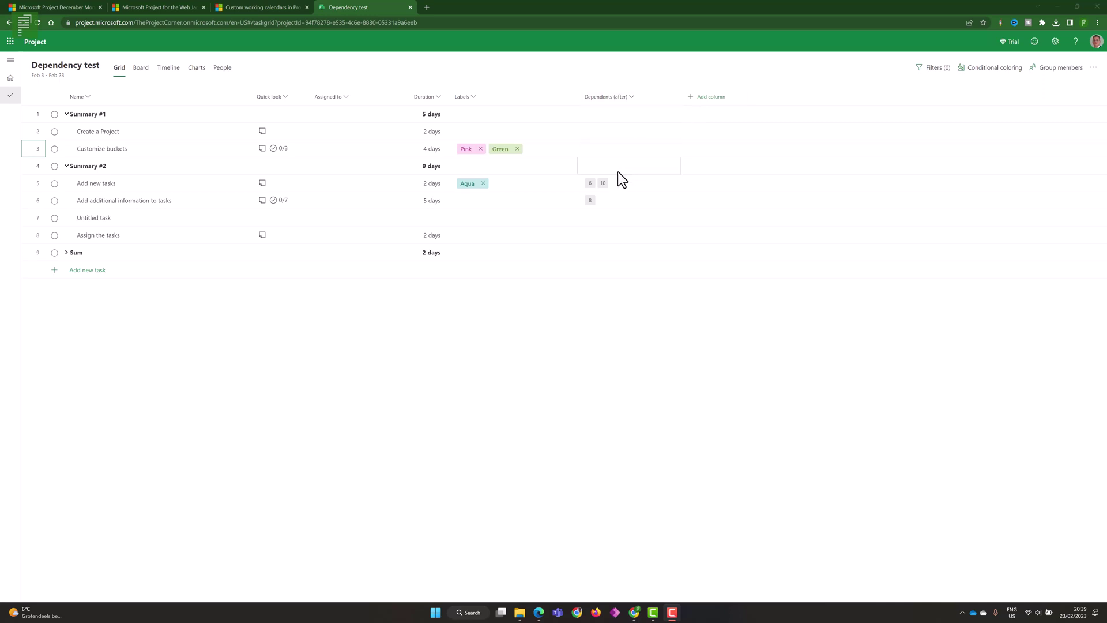
# Make Sum (task 9) a dependent of Untitled task, then bring up the Testing the dependencies plan.
pyautogui.click(596, 223)
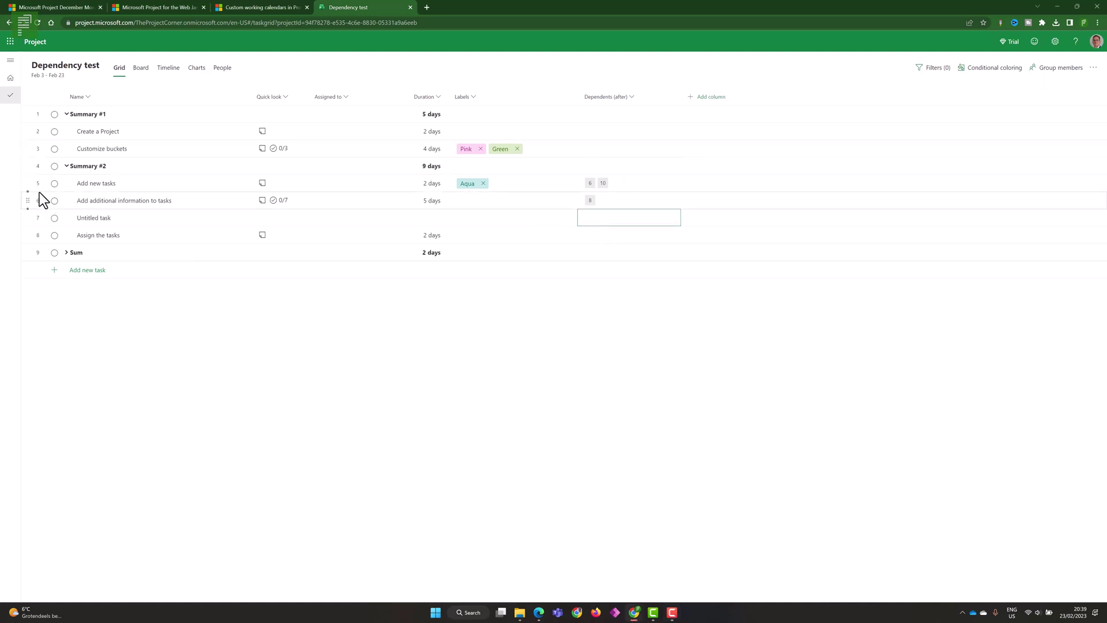
pyautogui.click(613, 220)
pyautogui.write('9')
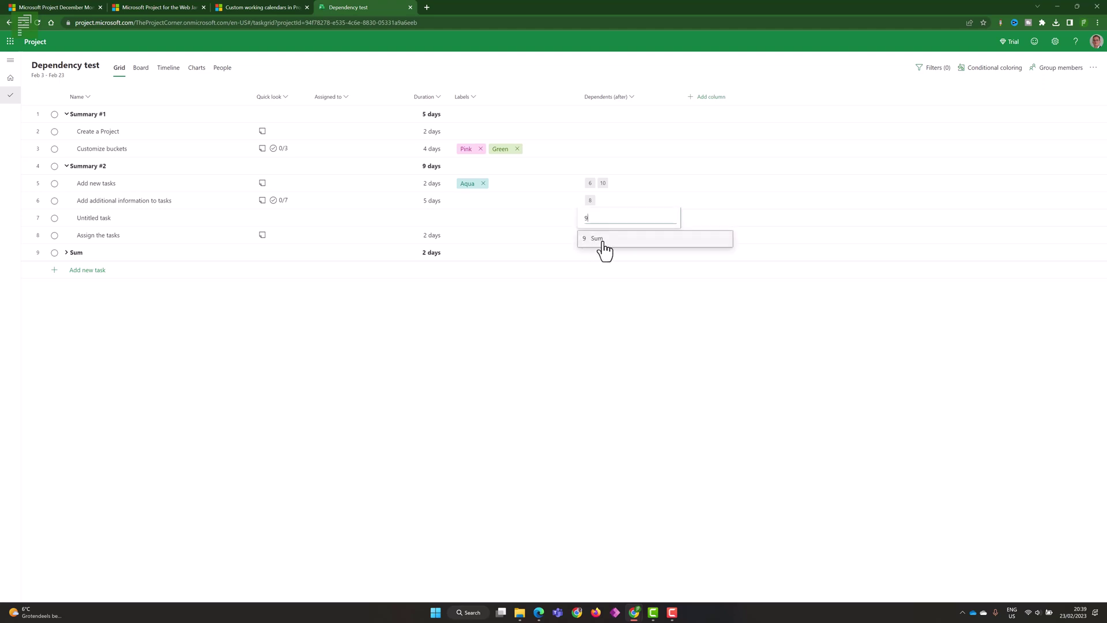
pyautogui.click(600, 239)
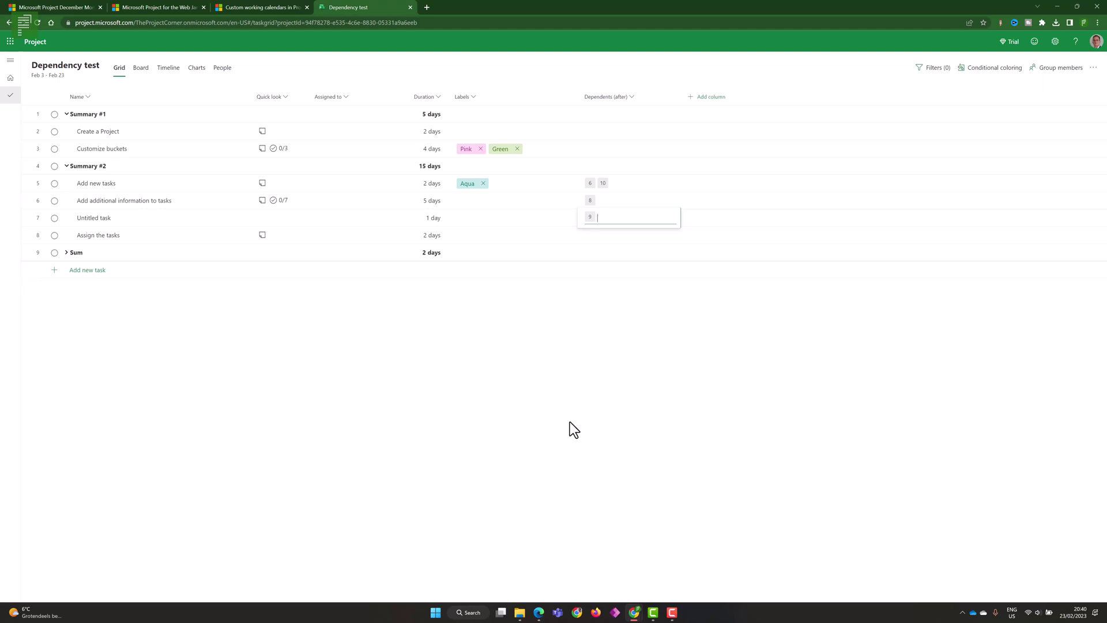
pyautogui.moveTo(539, 613)
pyautogui.click(556, 562)
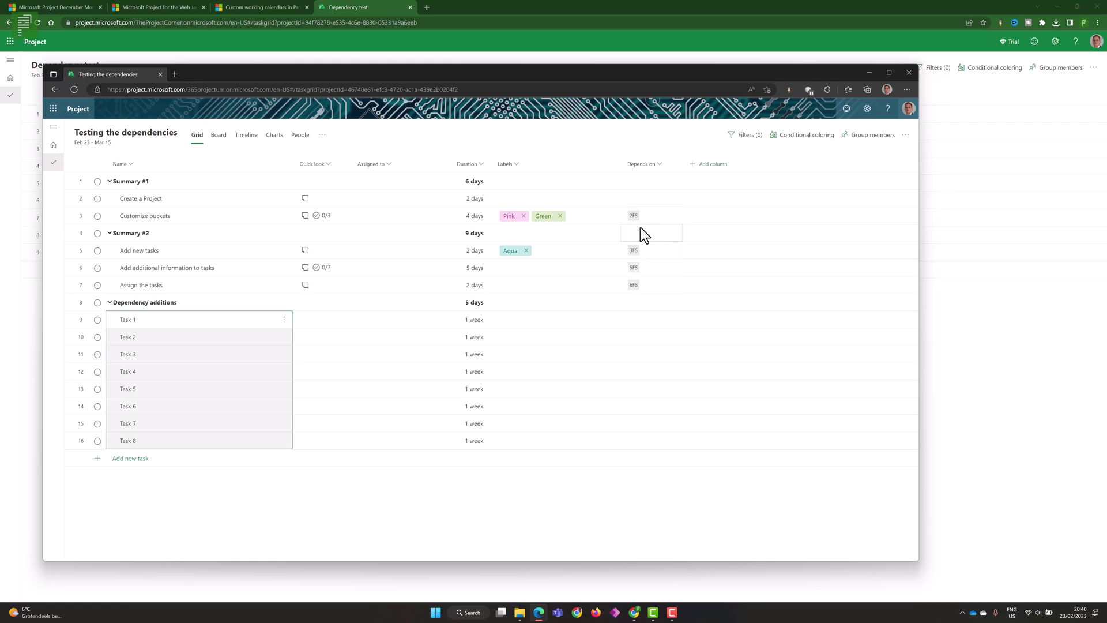
pyautogui.moveTo(637, 219)
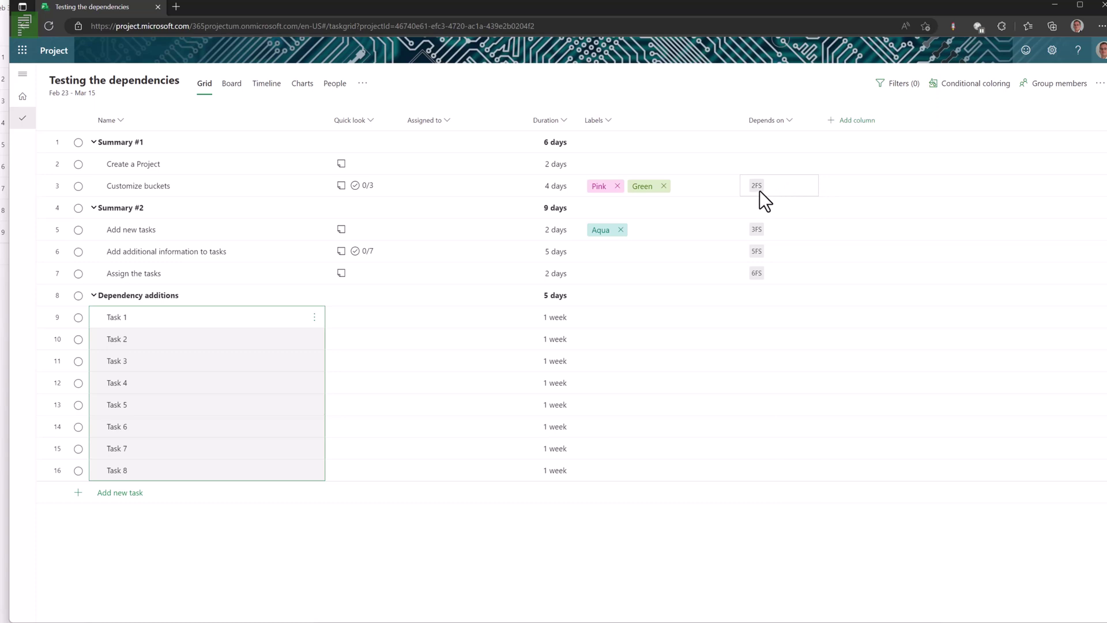
pyautogui.moveTo(762, 196)
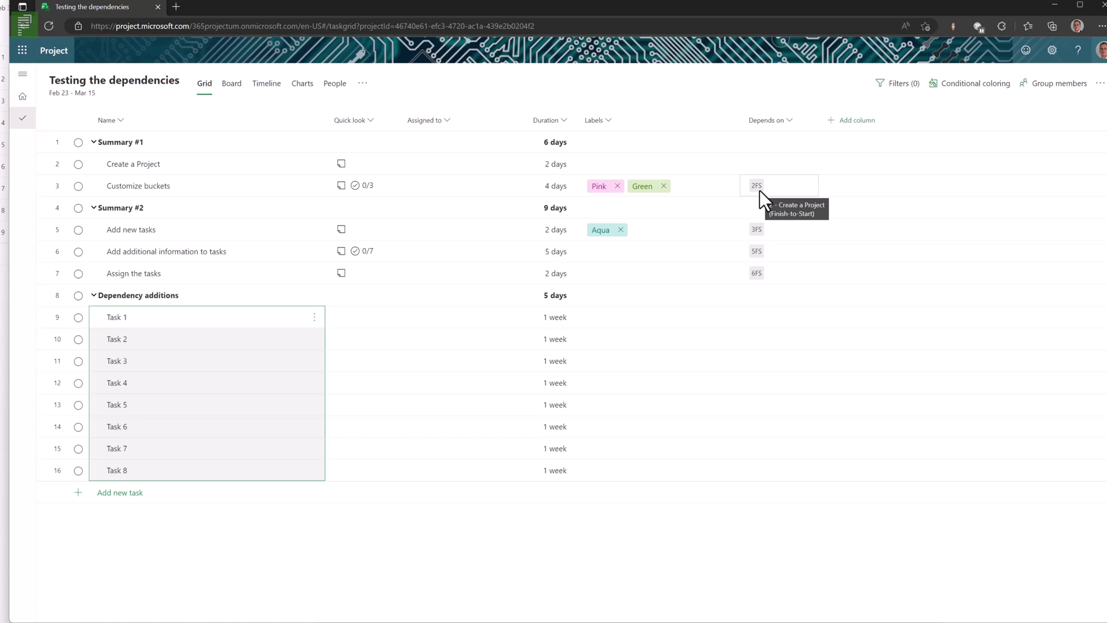
pyautogui.click(760, 338)
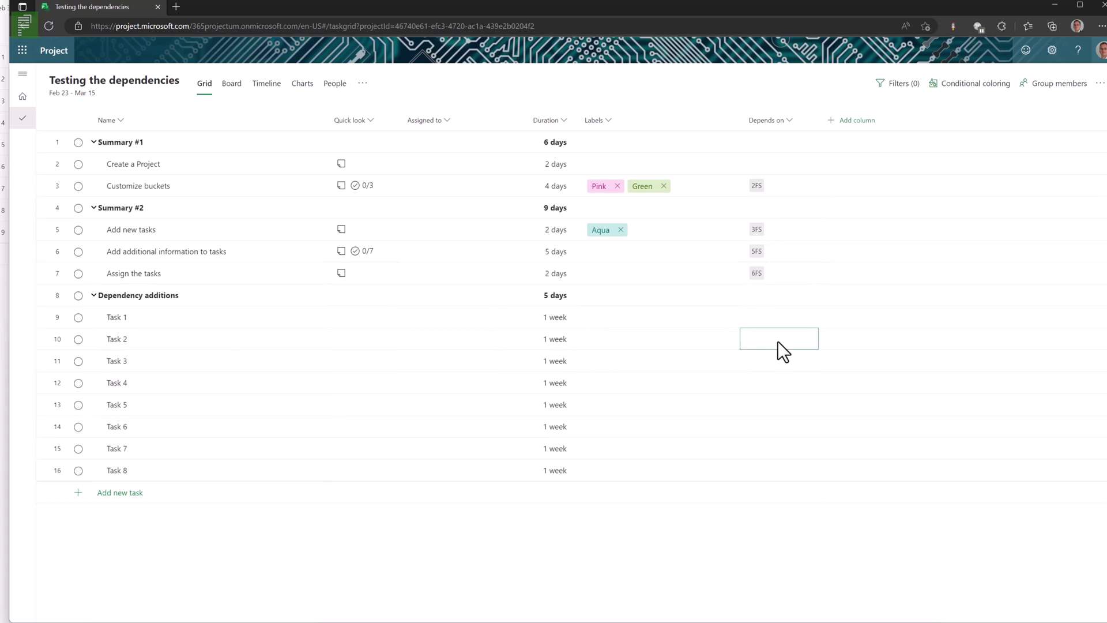
# Link Task 2 finish-to-start after Task 1 (9FS), re-entering it once, and show the Timeline.
pyautogui.write('9')
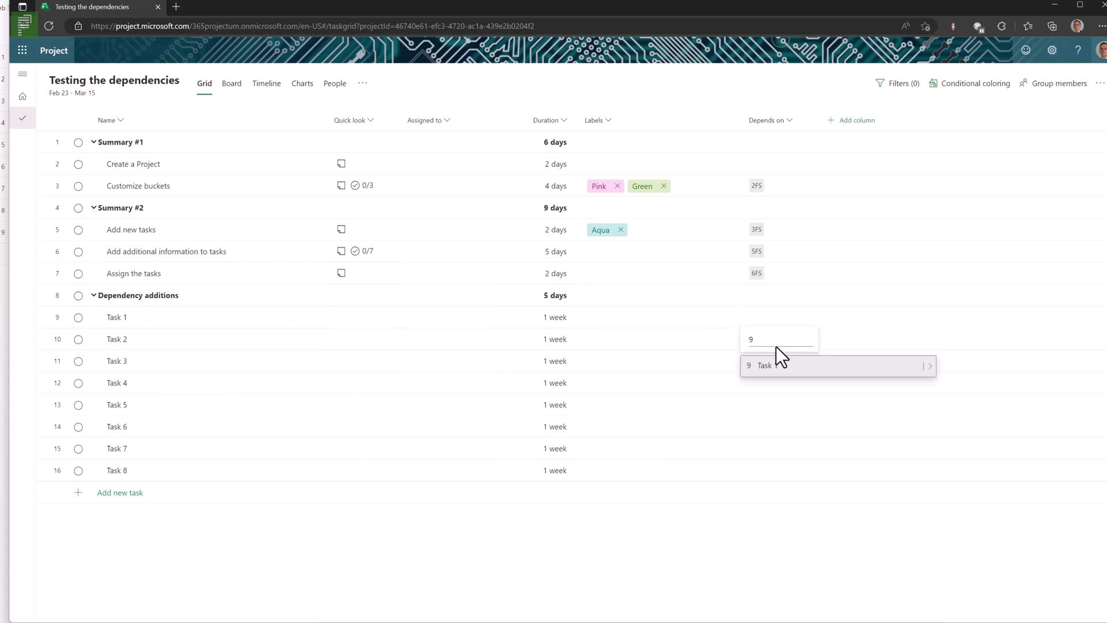
pyautogui.press('Return')
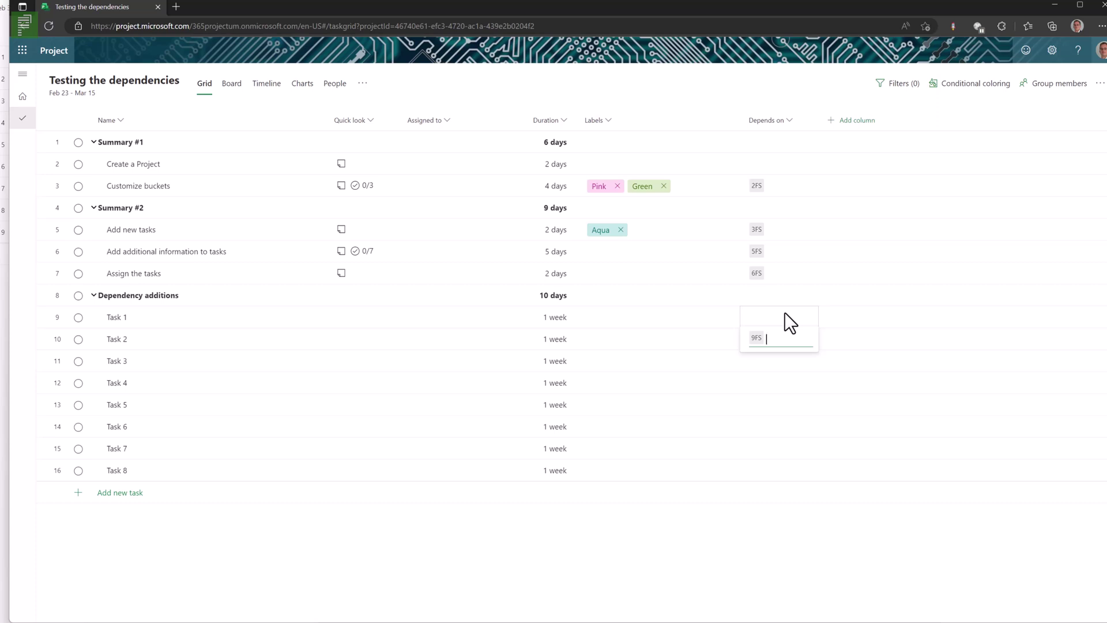
pyautogui.press('BackSpace')
pyautogui.click(788, 339)
pyautogui.write('9')
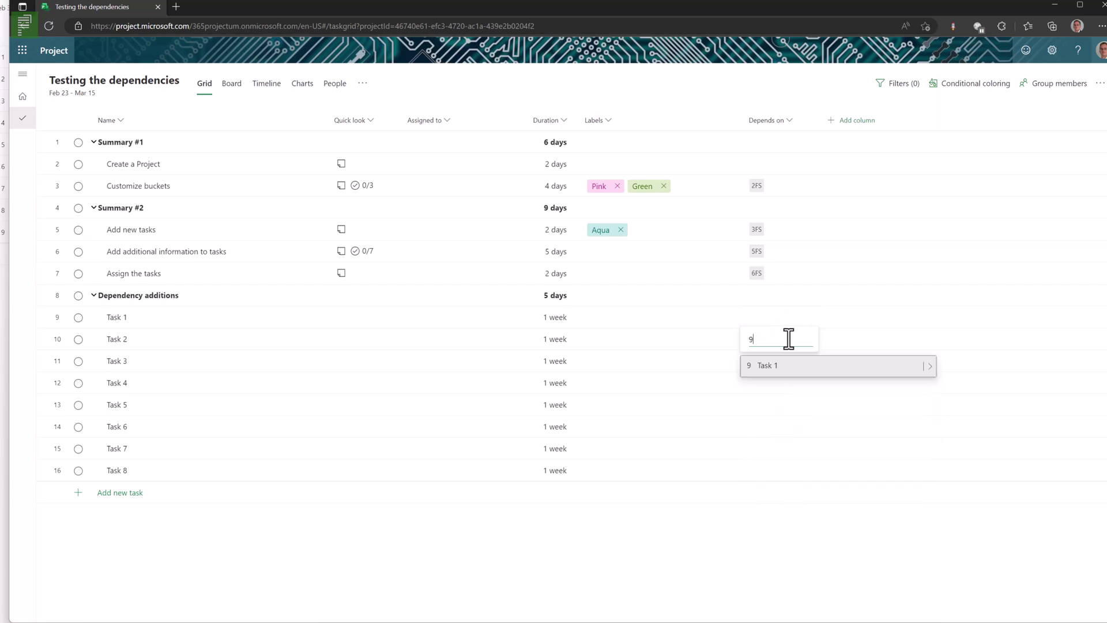
pyautogui.press('Return')
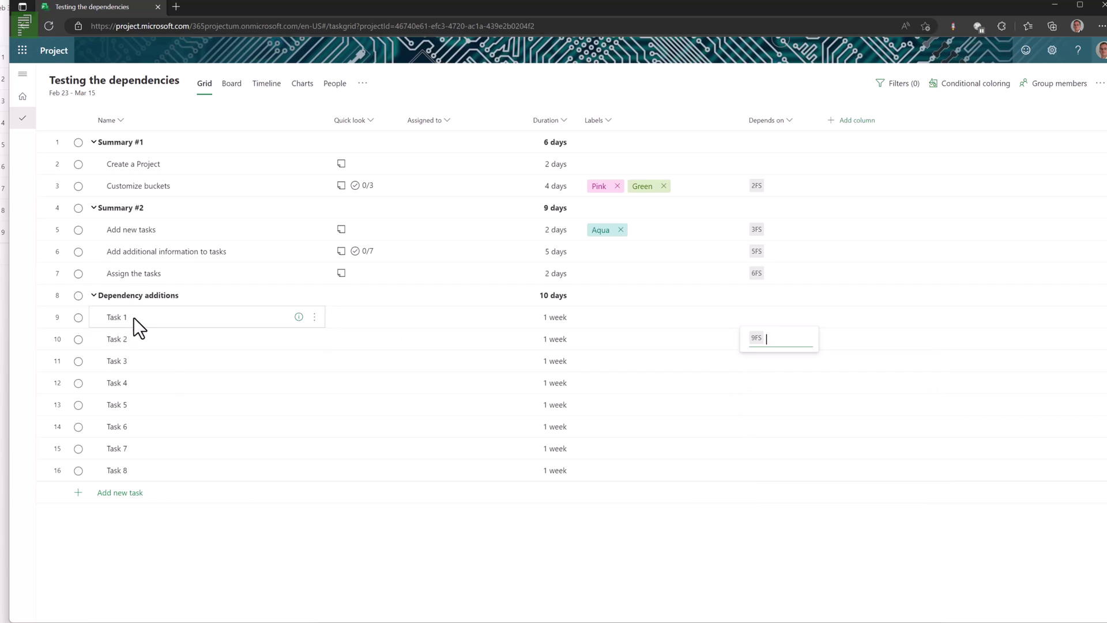
pyautogui.click(267, 91)
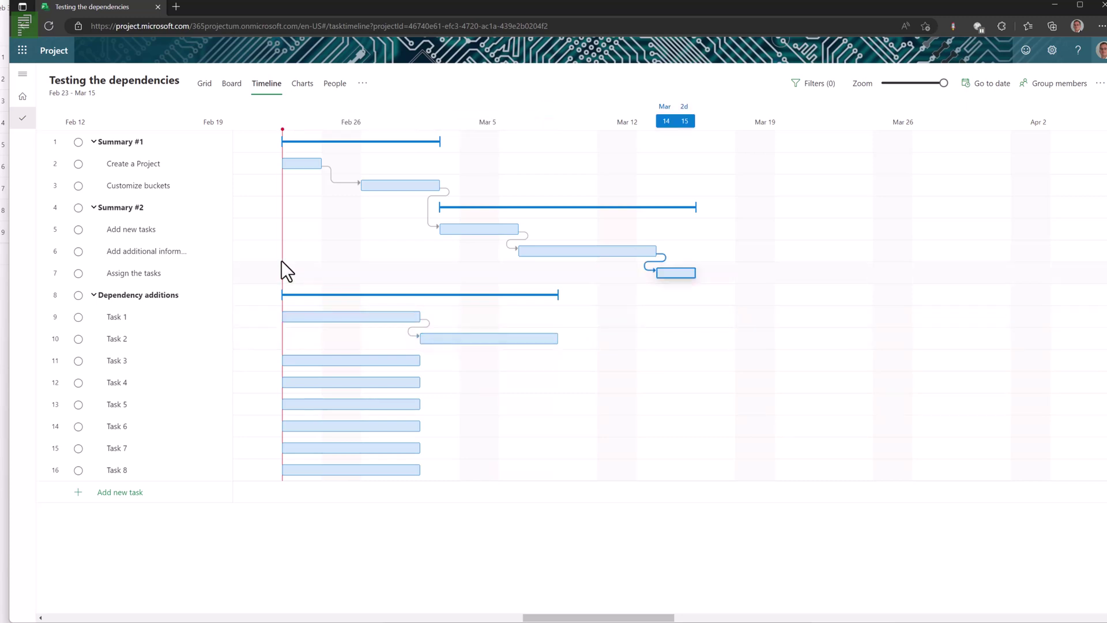
# Back in the grid, give Task 4 a start-to-start dependency on Task 3 (11SS).
pyautogui.click(202, 89)
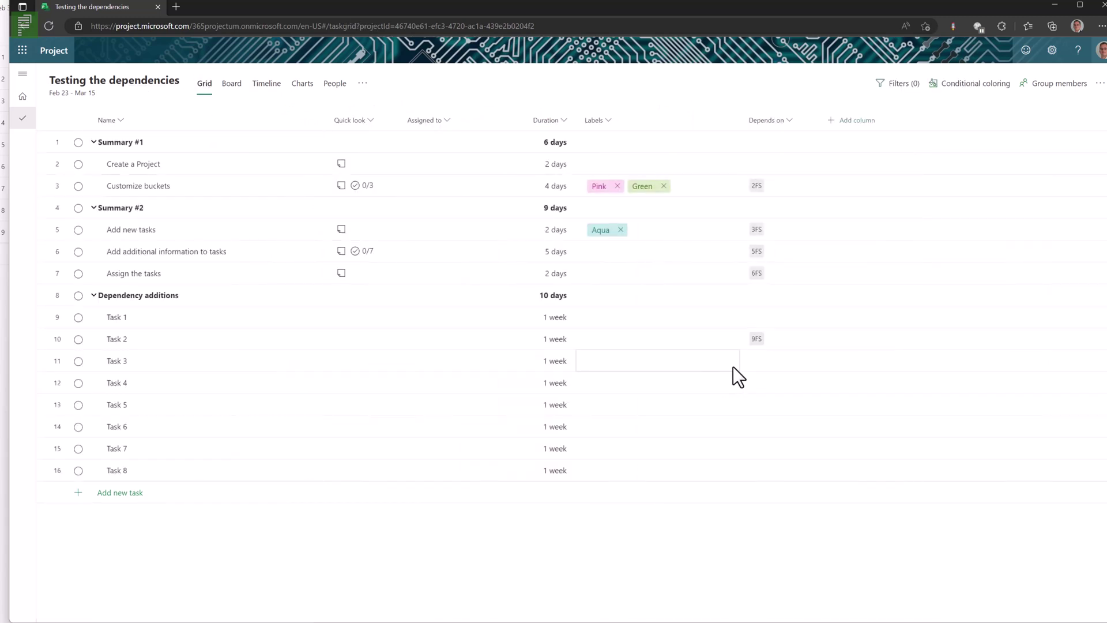
pyautogui.click(757, 384)
pyautogui.click(767, 383)
pyautogui.write('11')
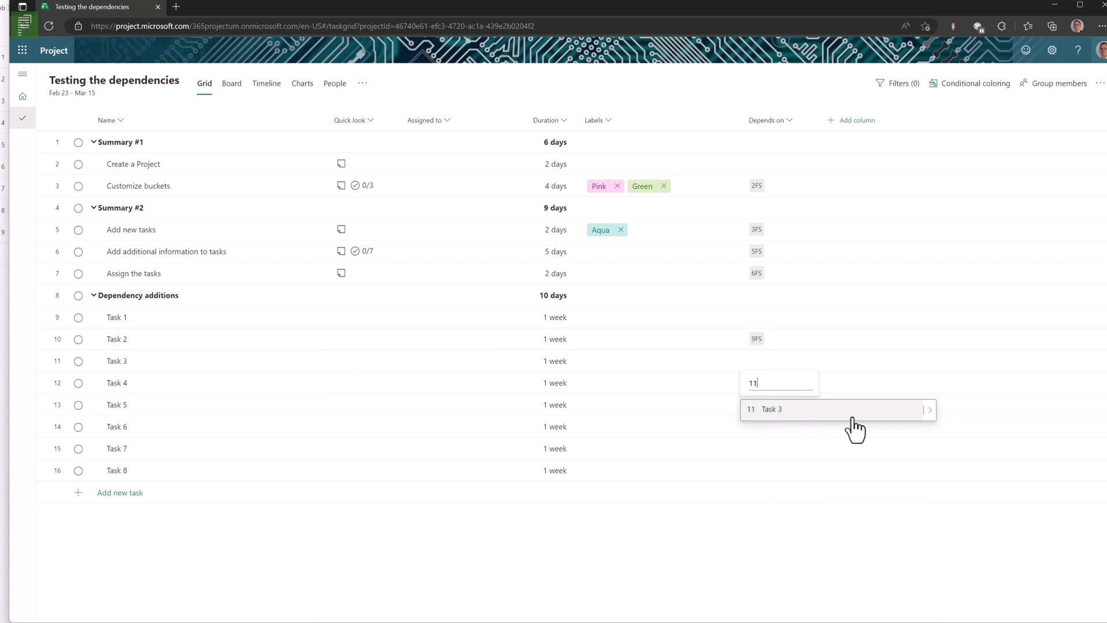
pyautogui.click(930, 410)
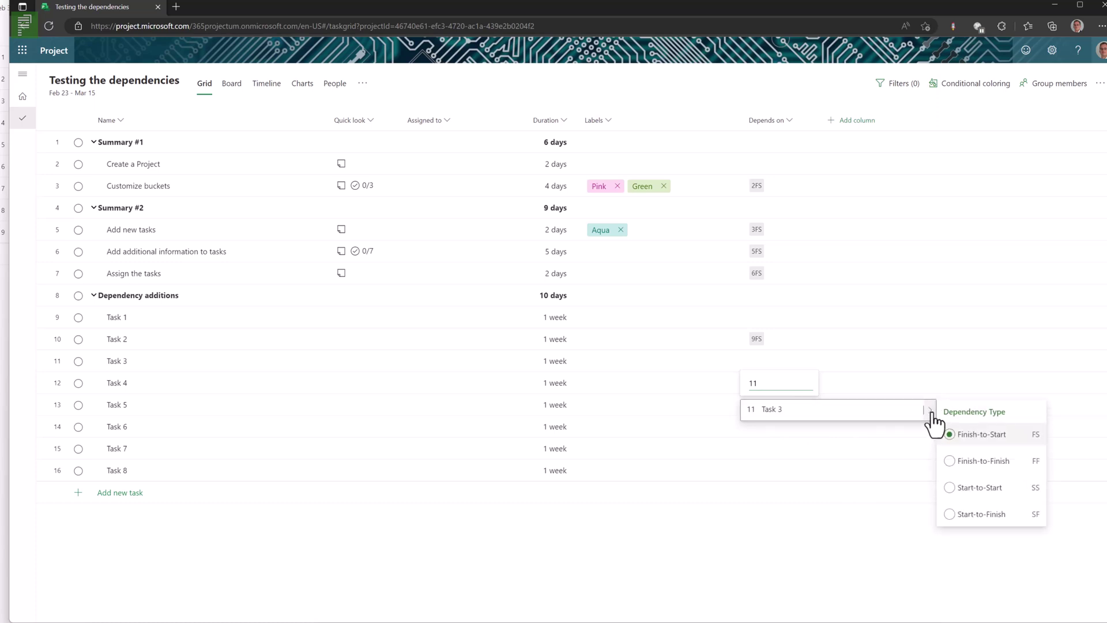
pyautogui.click(981, 488)
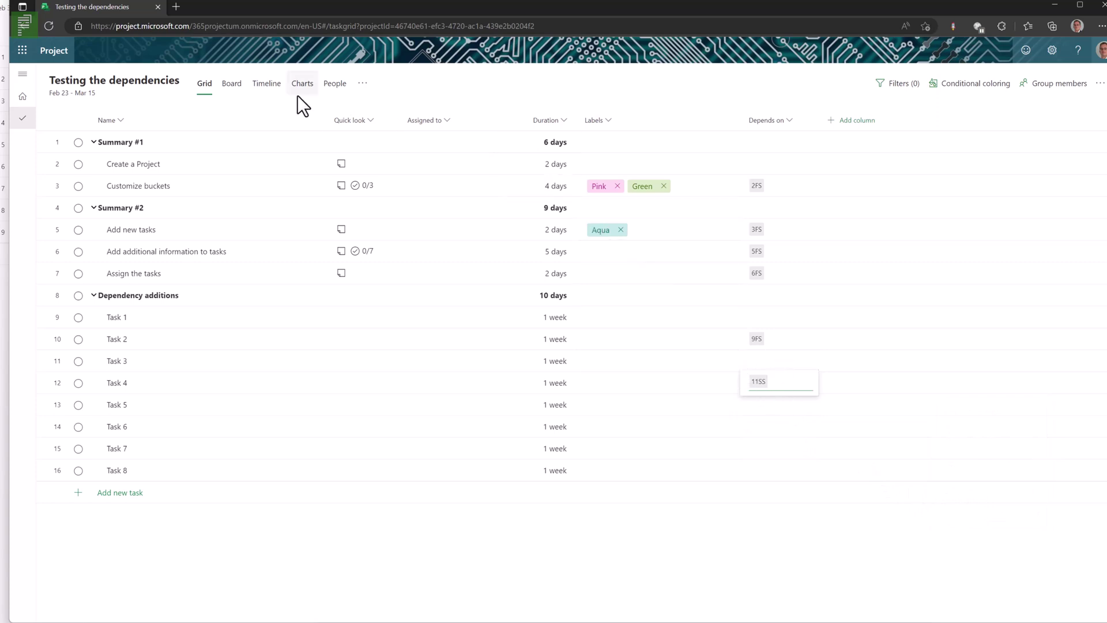
pyautogui.click(255, 86)
pyautogui.moveTo(277, 369)
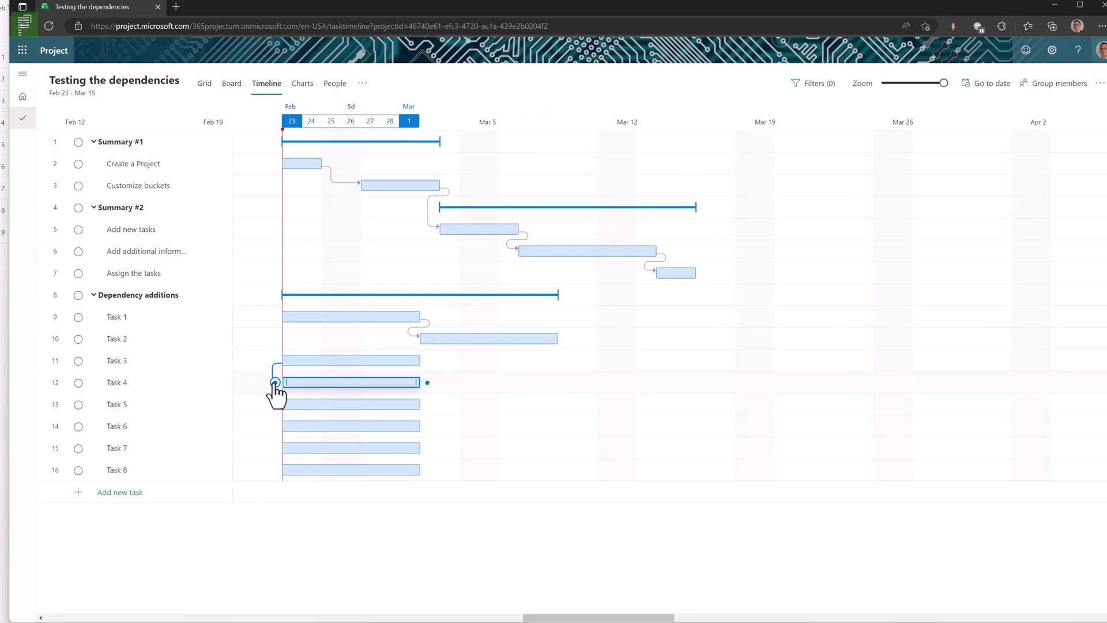
pyautogui.moveTo(279, 372); pyautogui.dragTo(276, 382)
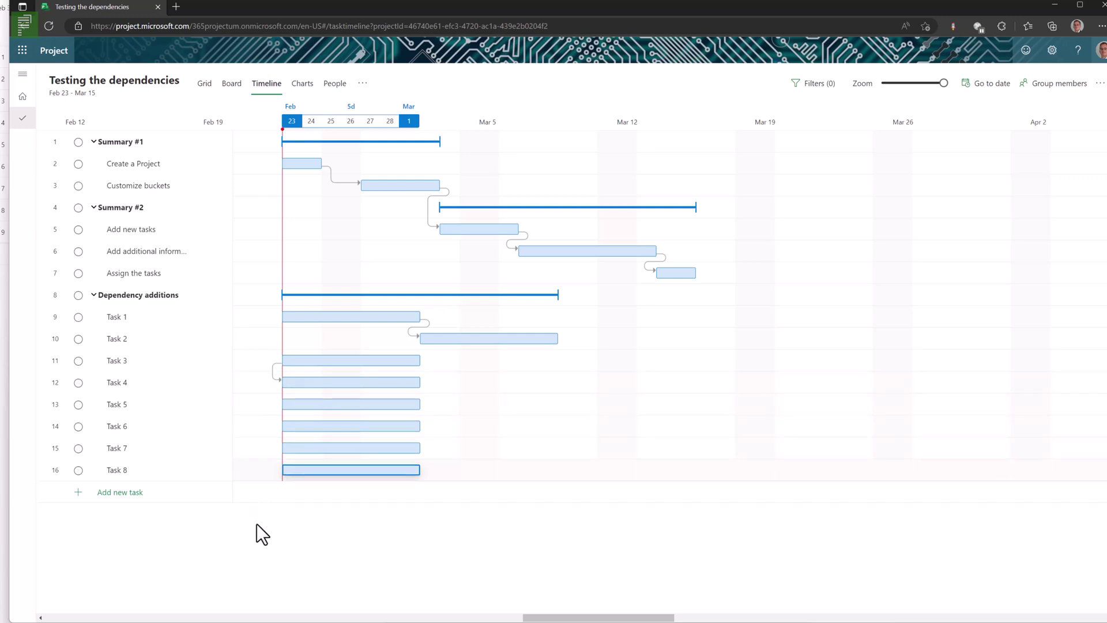
pyautogui.click(204, 84)
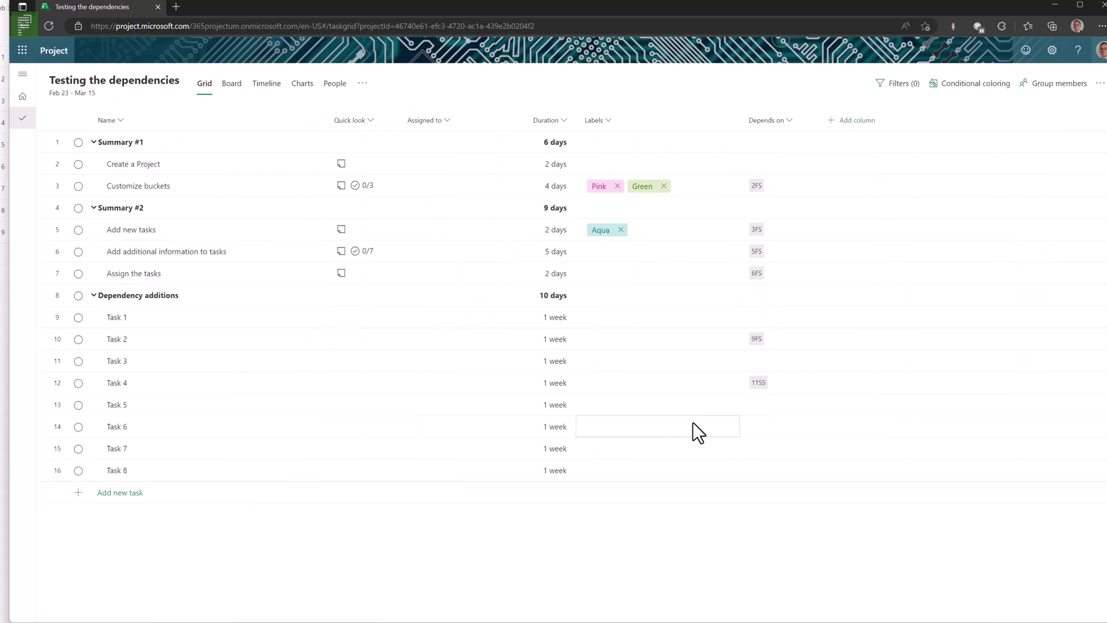
# Make Task 6 finish-to-finish with Task 5 (13FF).
pyautogui.click(760, 424)
pyautogui.write('13')
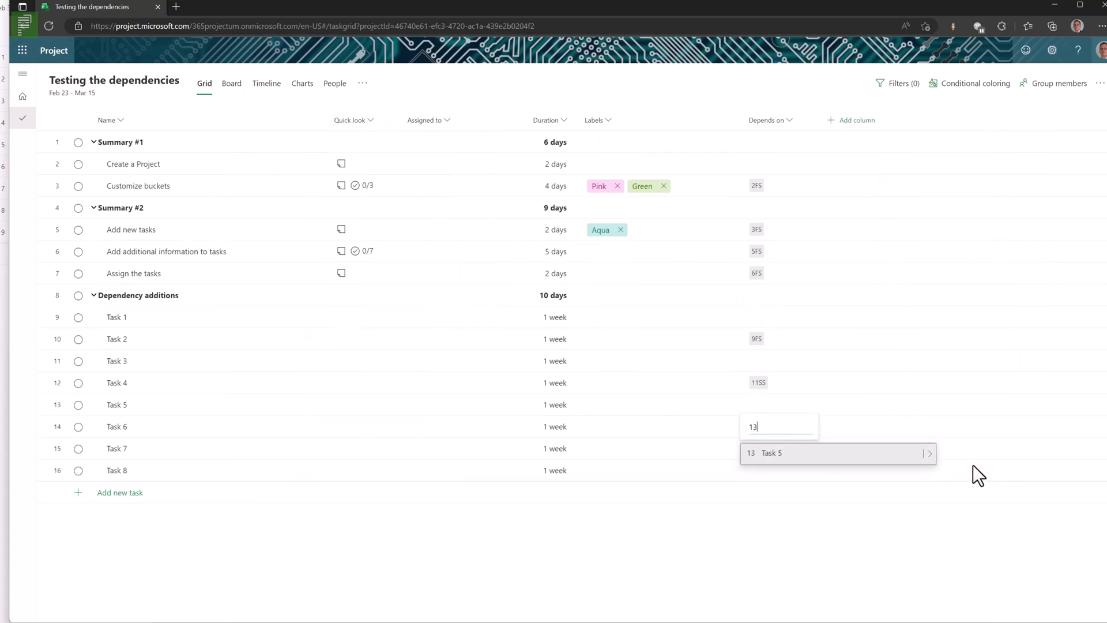
pyautogui.click(932, 454)
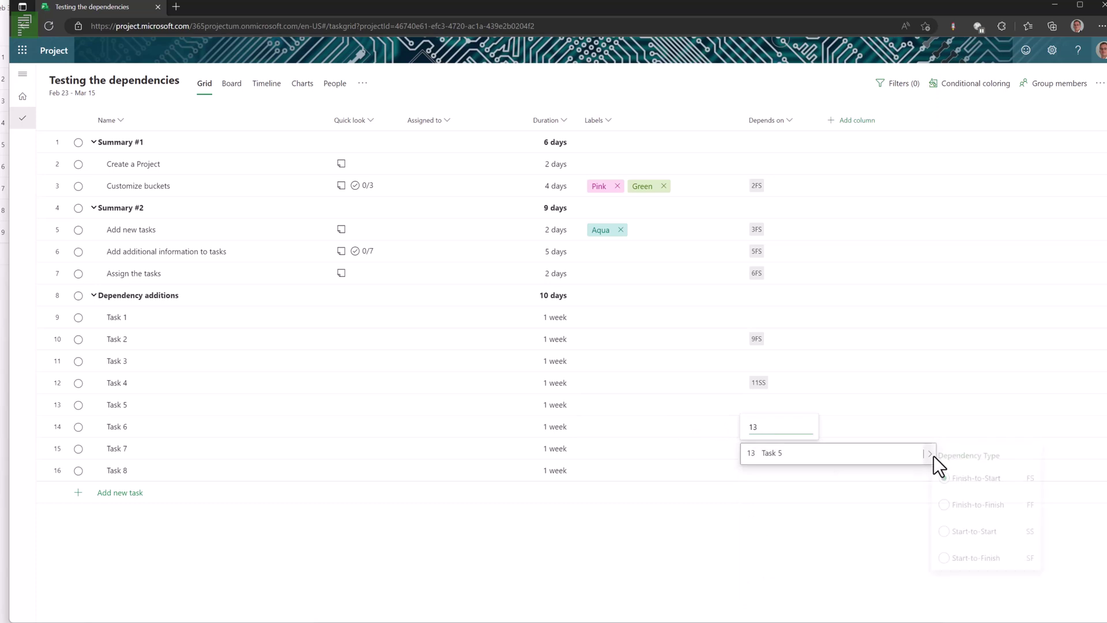
pyautogui.click(988, 507)
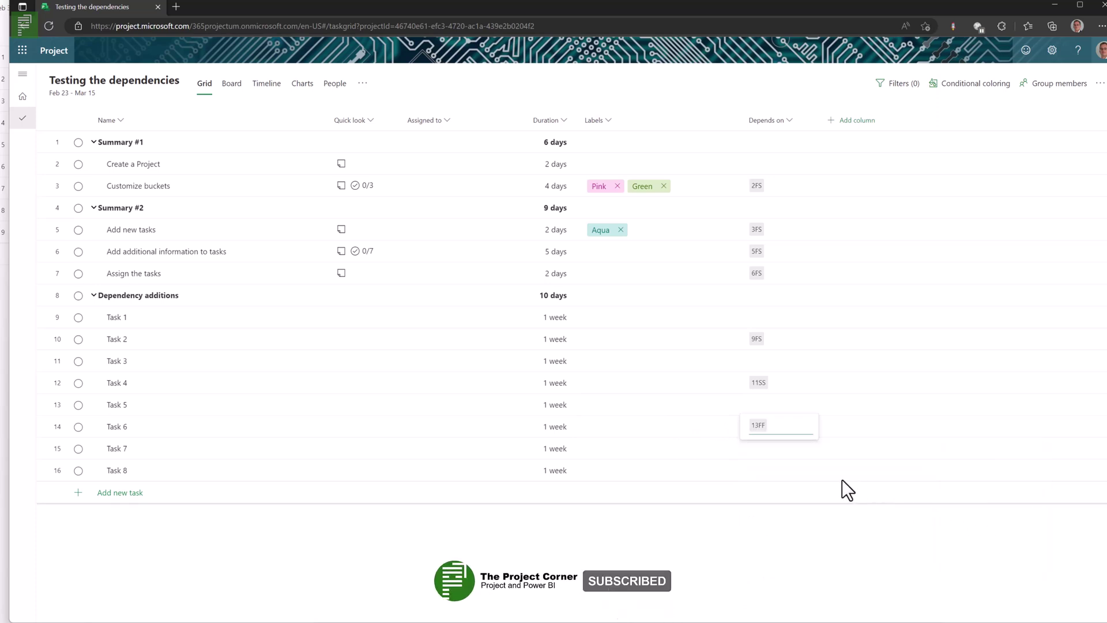
pyautogui.click(768, 469)
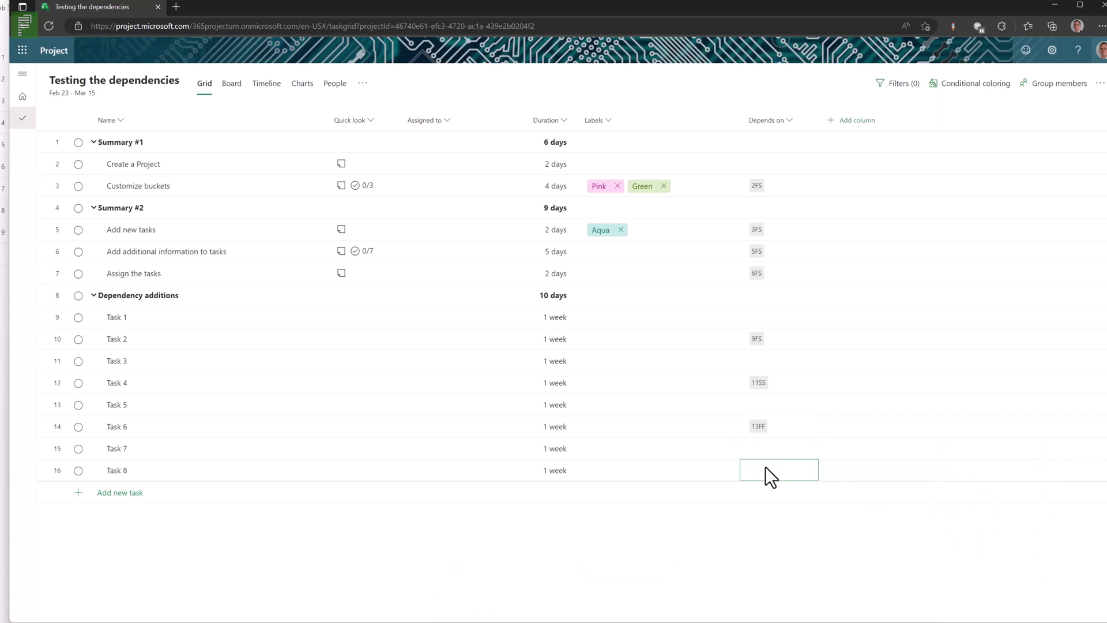
# Make Task 8 start-to-finish with Task 7 (15SF) and view the plan as a timeline.
pyautogui.click(766, 468)
pyautogui.write('15')
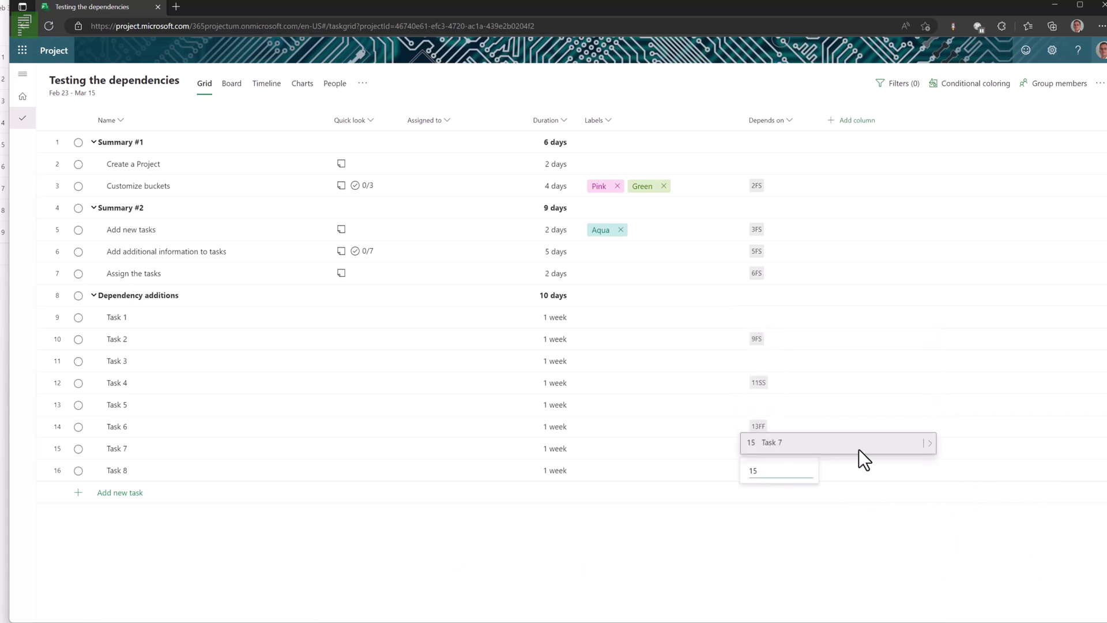
pyautogui.click(929, 443)
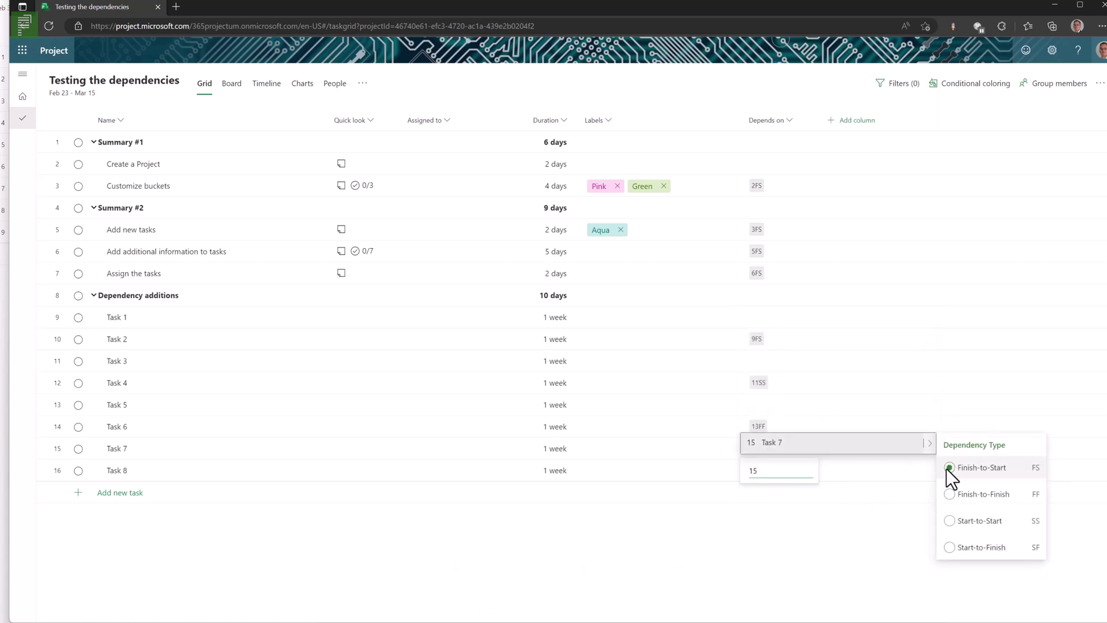
pyautogui.click(985, 548)
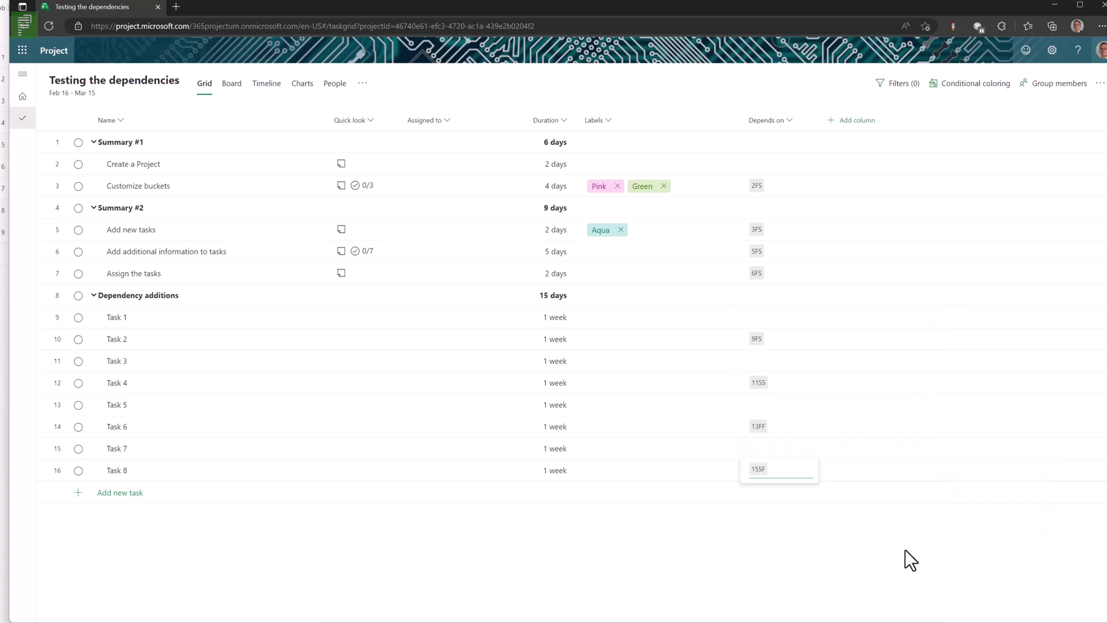
pyautogui.click(693, 523)
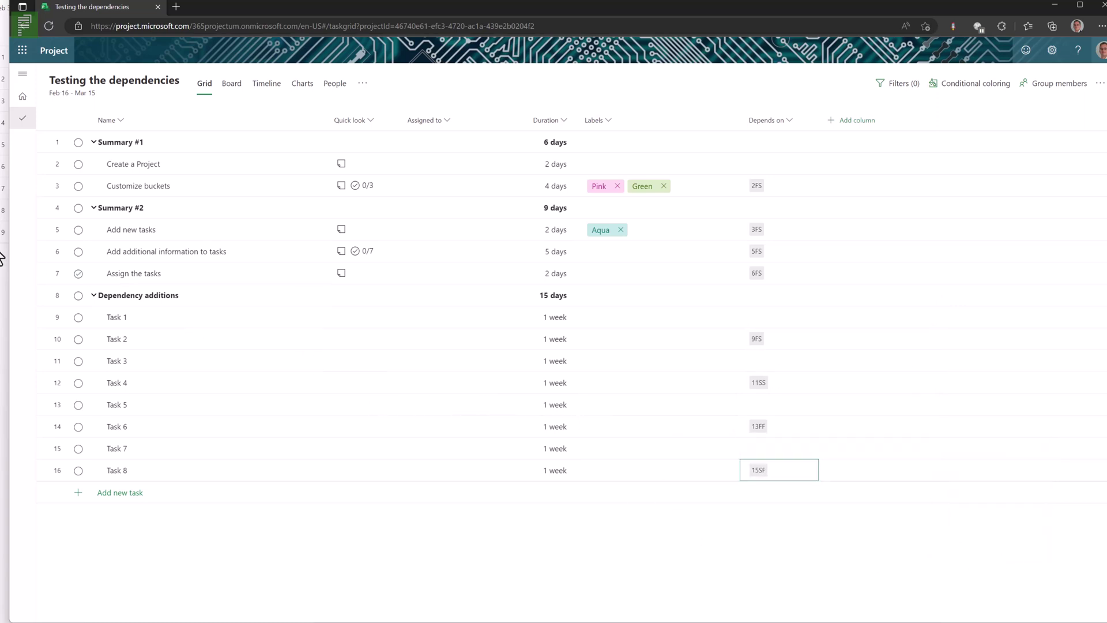
pyautogui.click(272, 88)
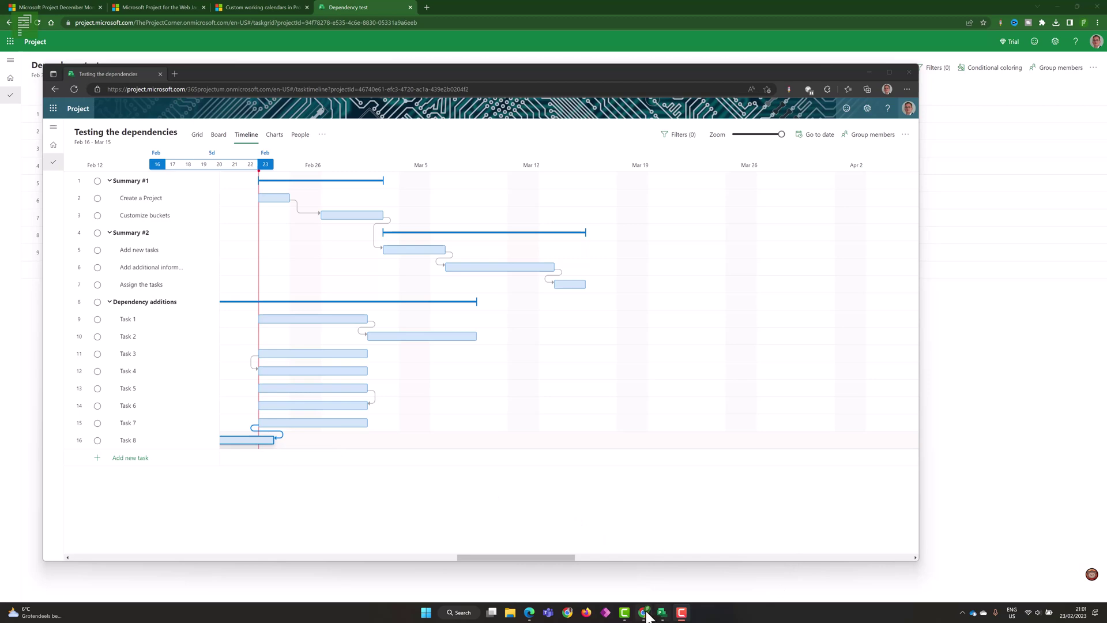
pyautogui.moveTo(669, 616)
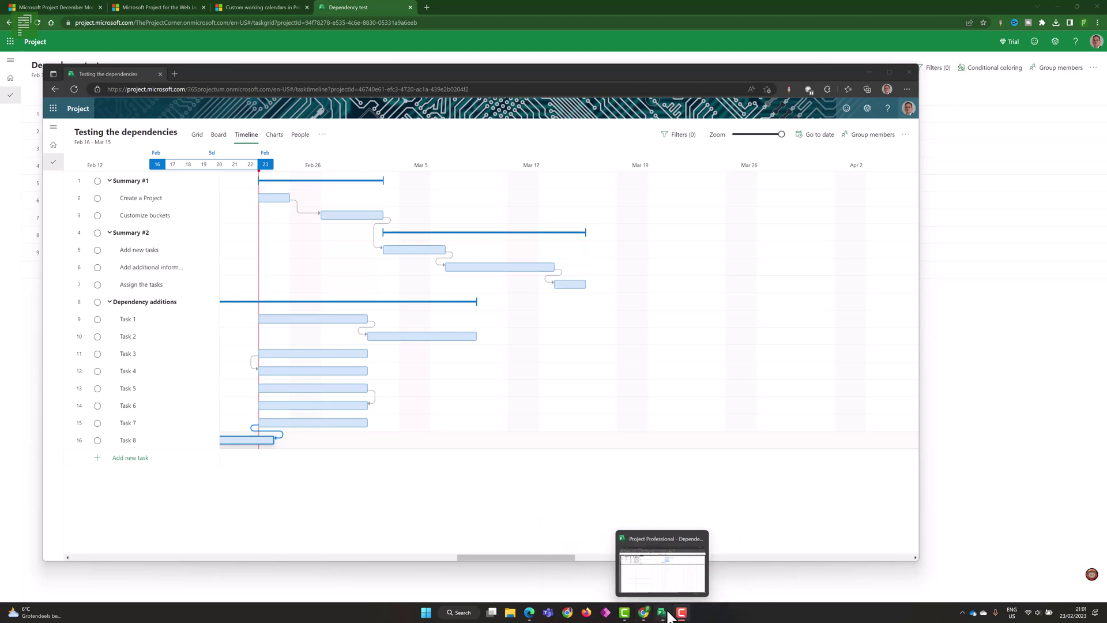
# Close Dependency test 2.mpp in Project Professional, saving its changes.
pyautogui.click(669, 580)
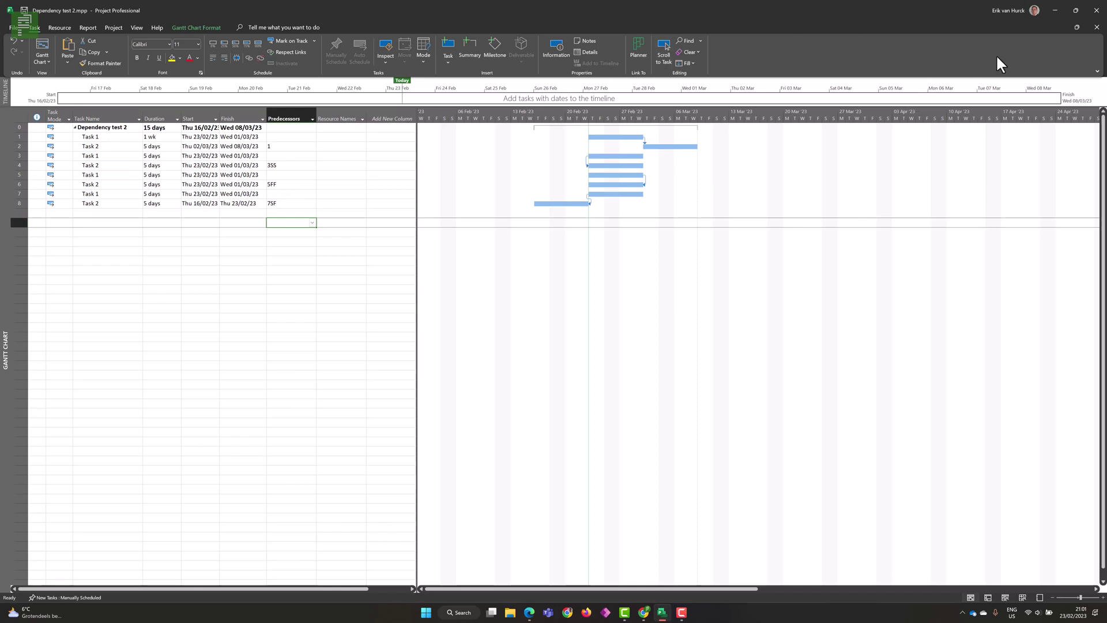
pyautogui.click(1097, 10)
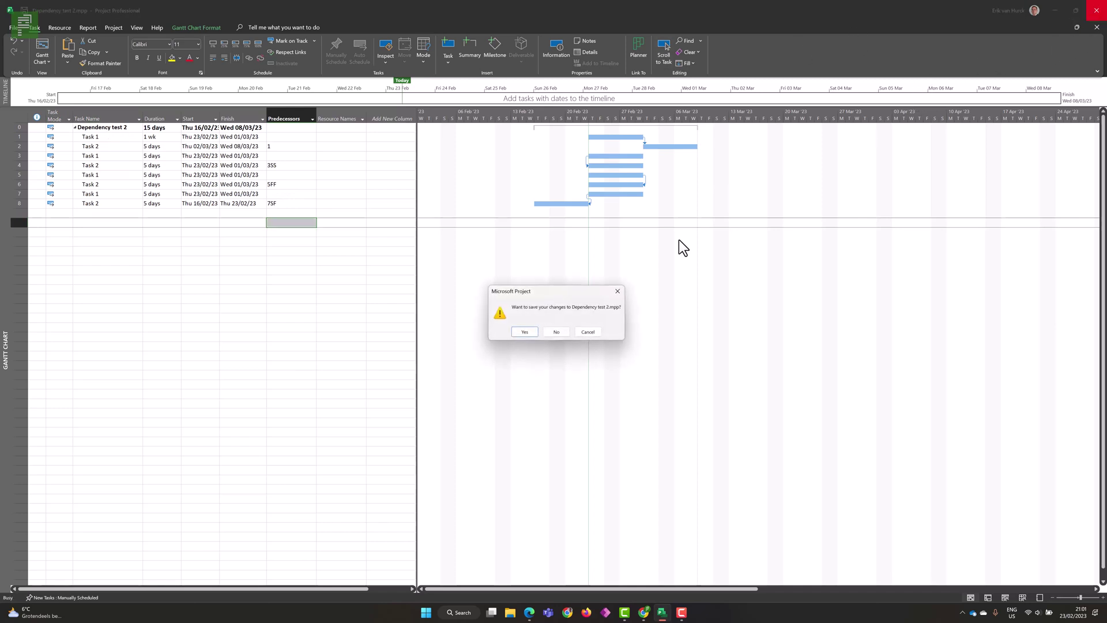
pyautogui.click(514, 332)
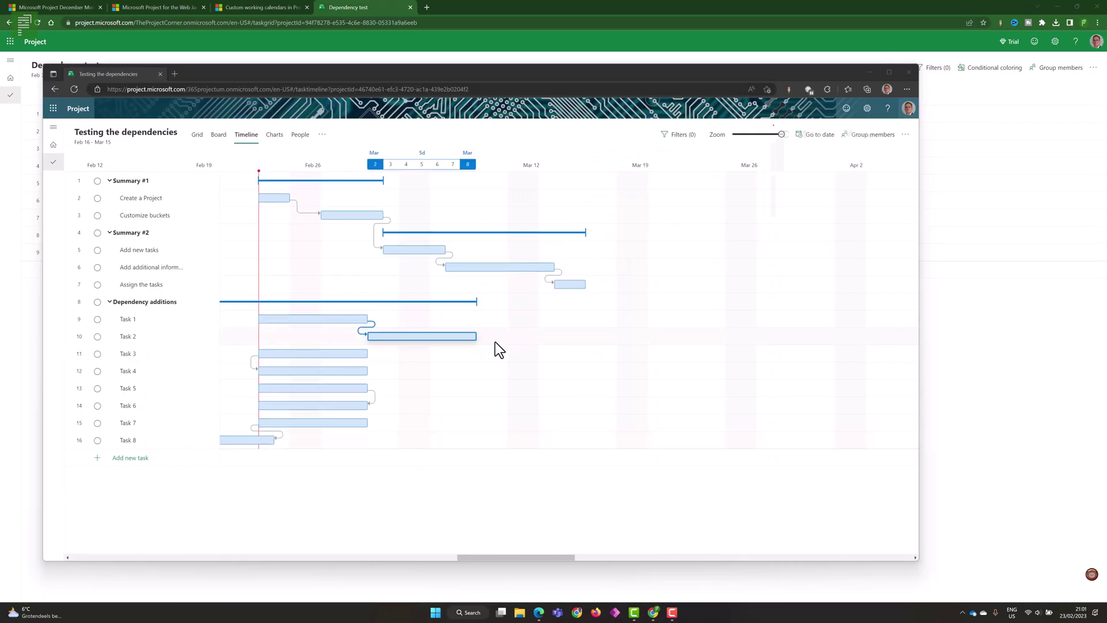
# Import Dependency test 2.mpp from the desktop as a new Project for the web project.
pyautogui.click(56, 145)
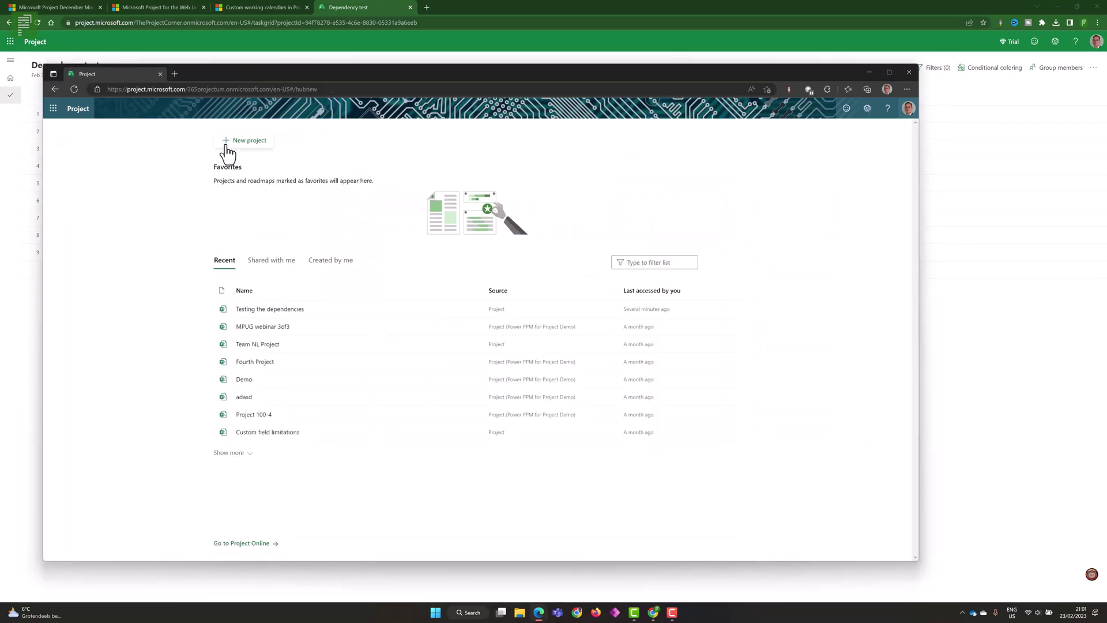
pyautogui.click(226, 144)
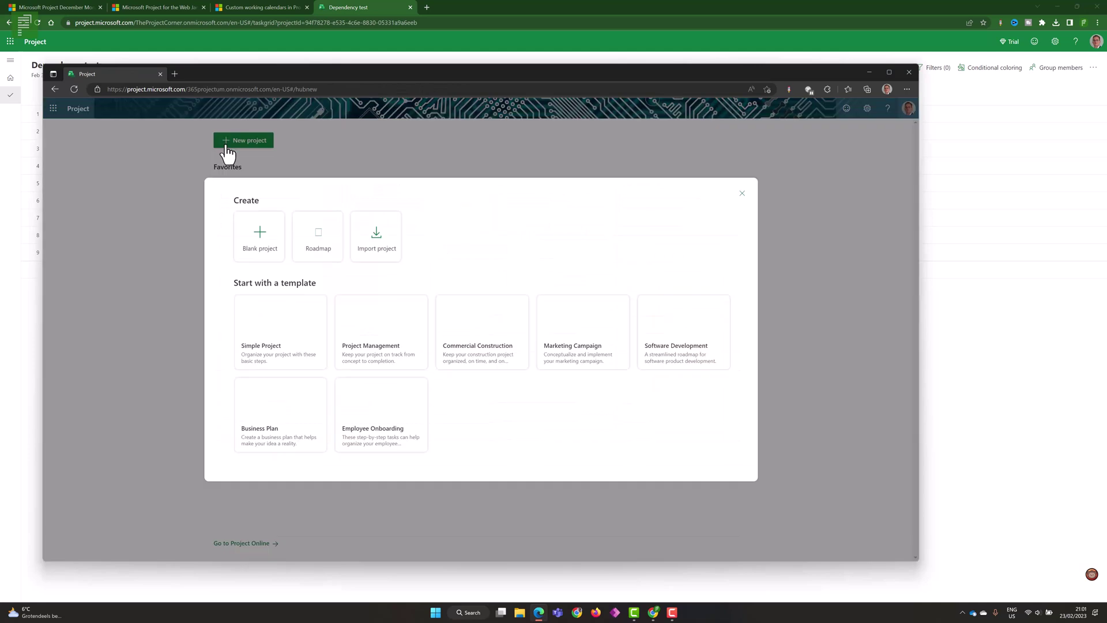
pyautogui.click(372, 259)
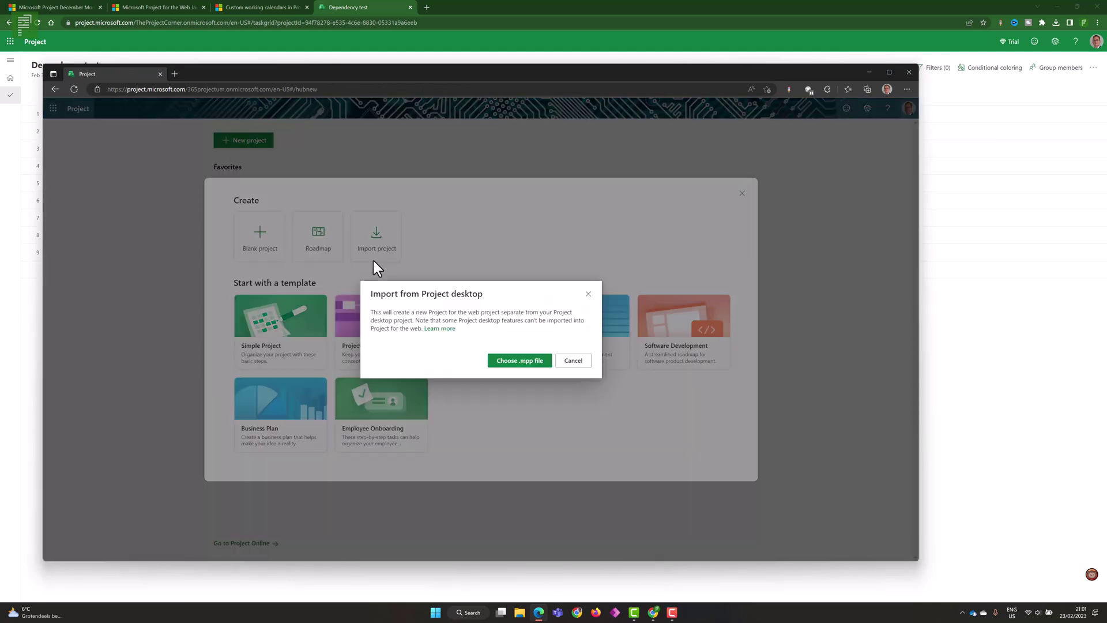
pyautogui.click(524, 362)
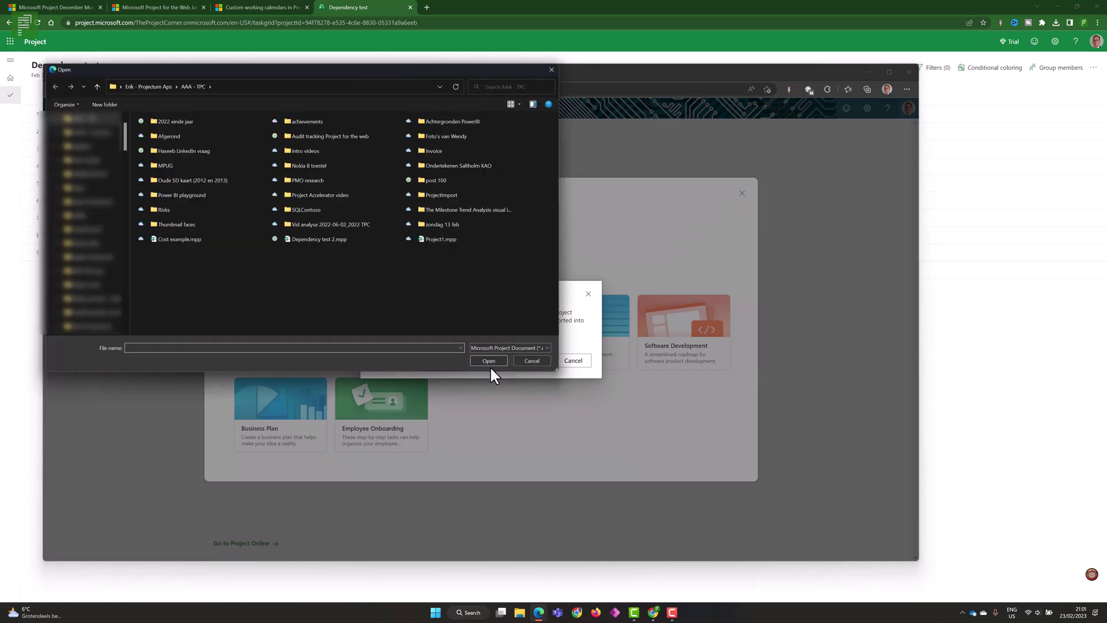
pyautogui.click(320, 240)
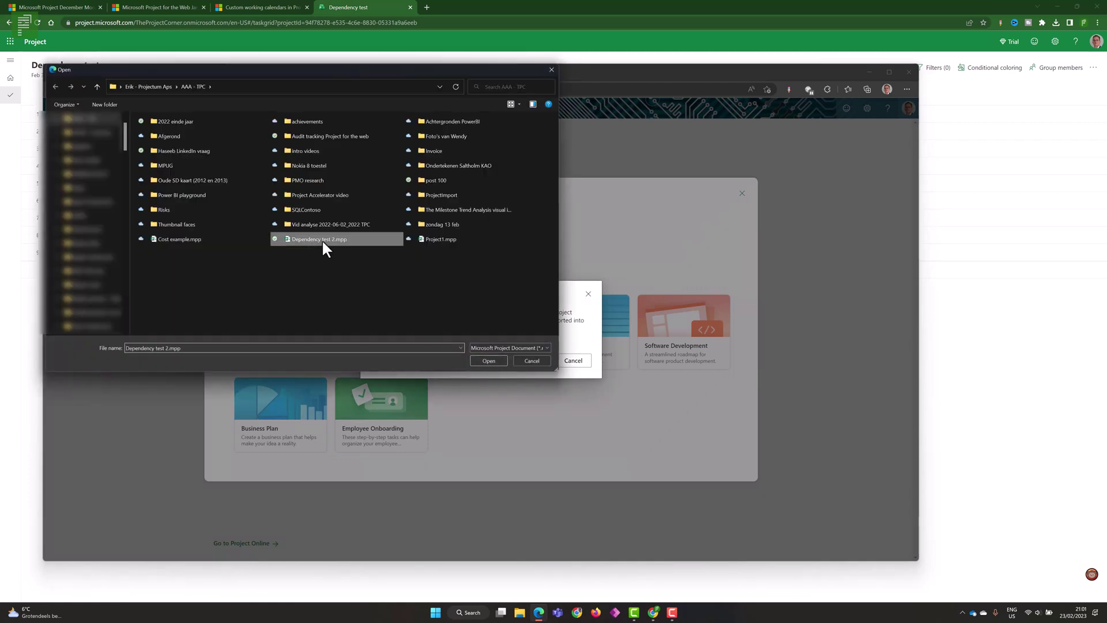
pyautogui.click(484, 360)
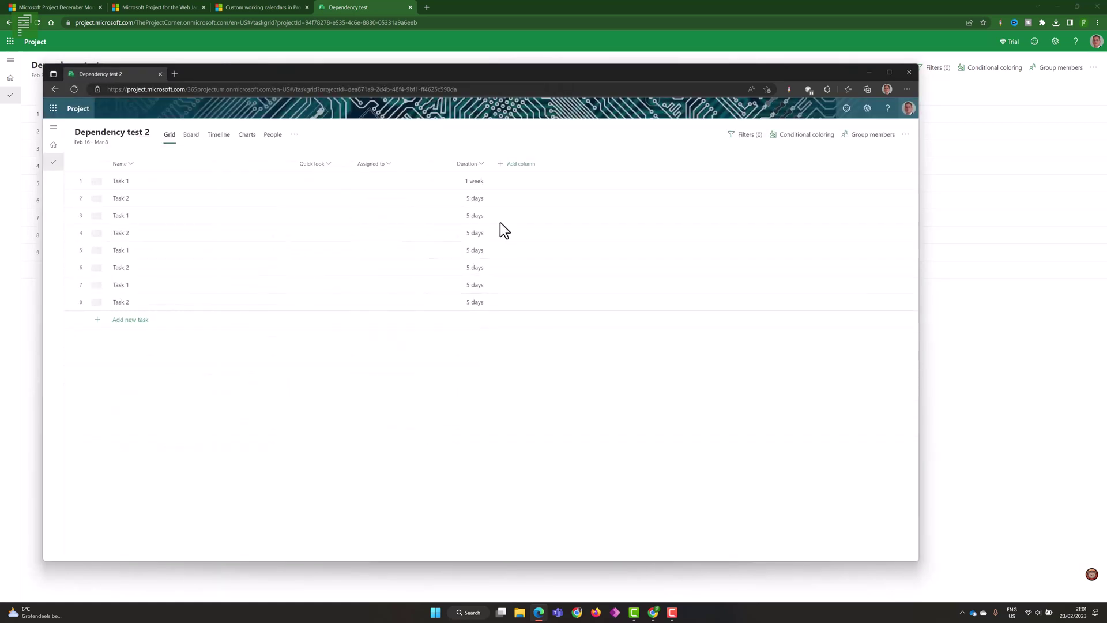
# Try the blank Add column list twice, then reload the project page.
pyautogui.click(514, 167)
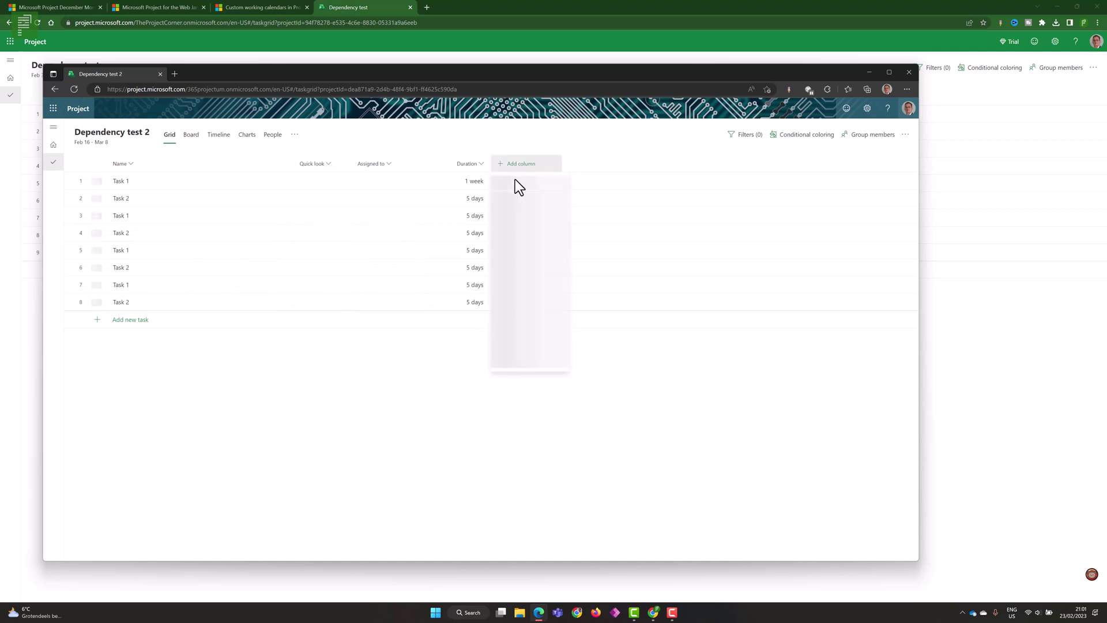
pyautogui.click(354, 145)
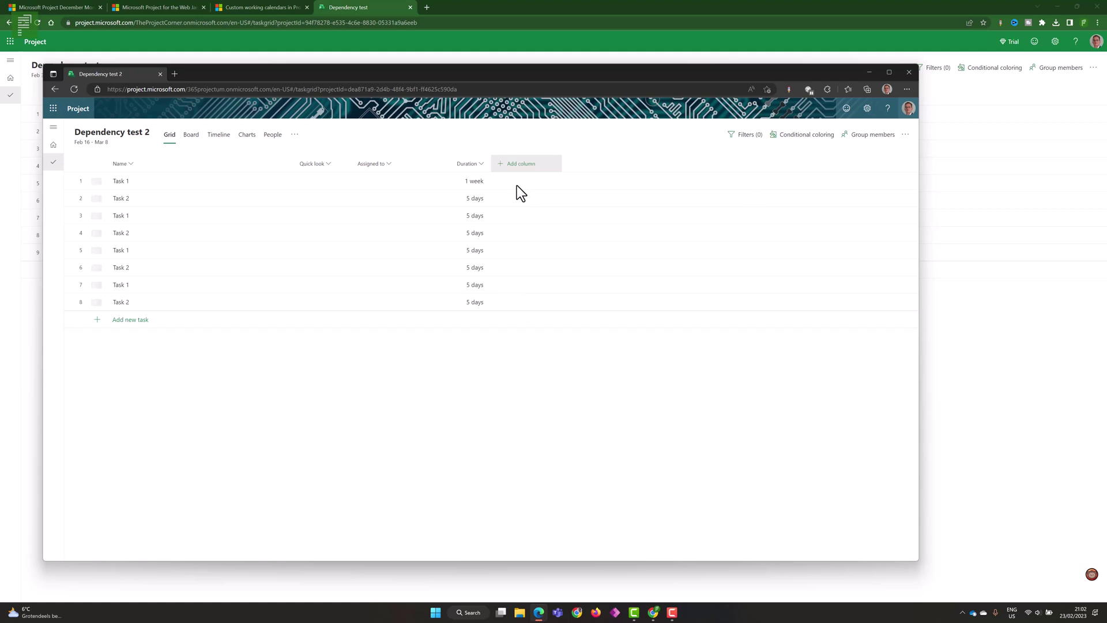
pyautogui.click(517, 168)
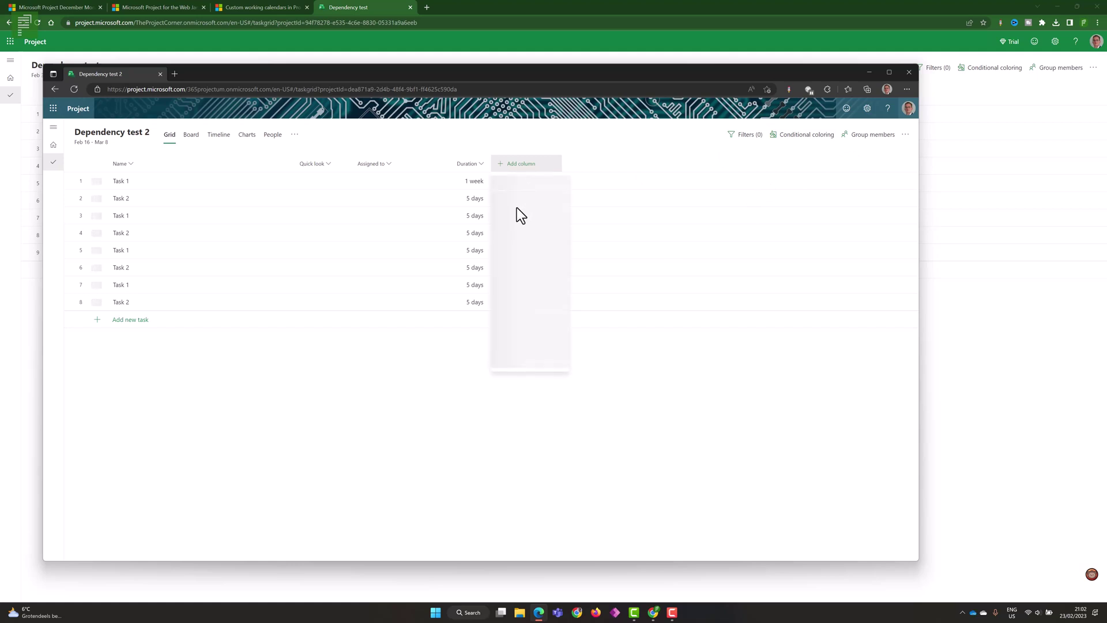
pyautogui.click(488, 140)
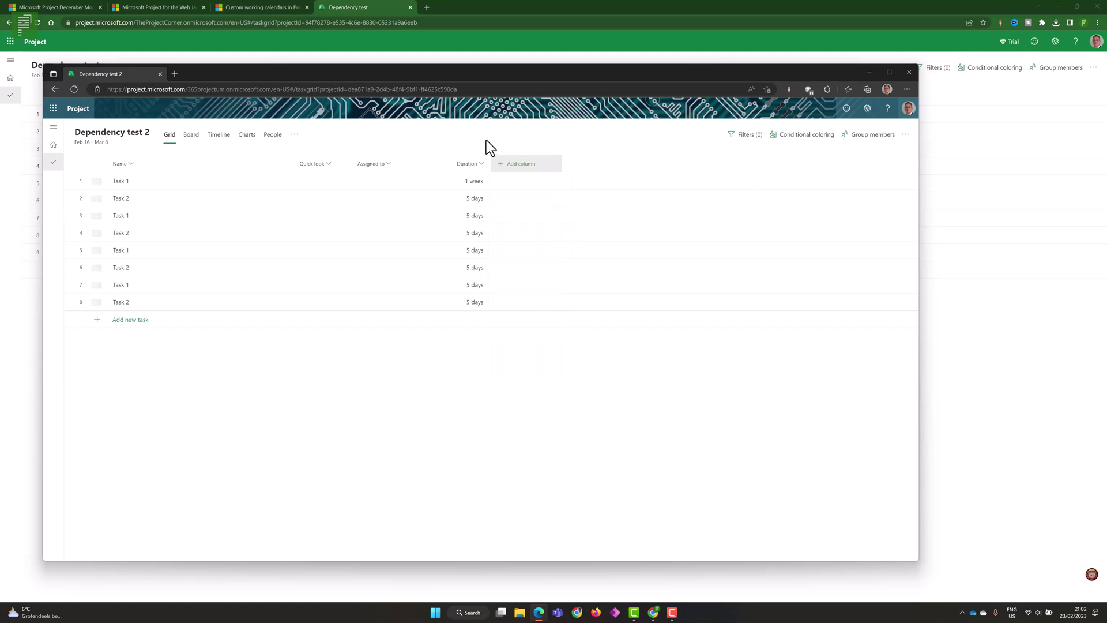
pyautogui.click(70, 90)
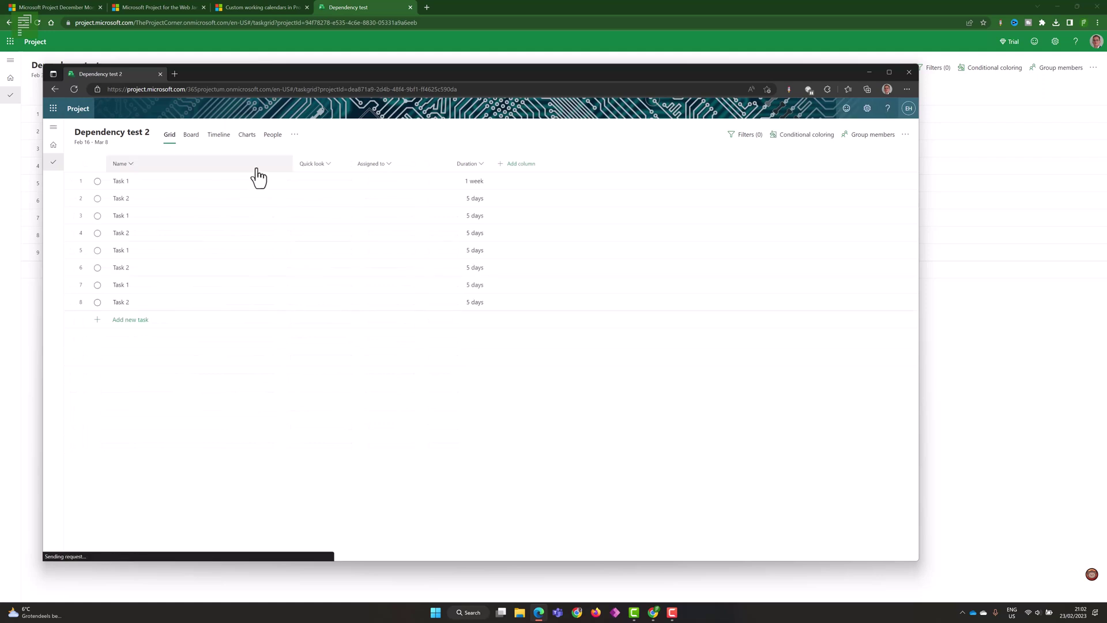
# Add the Dependents (after) and Depends on columns to the grid.
pyautogui.click(505, 167)
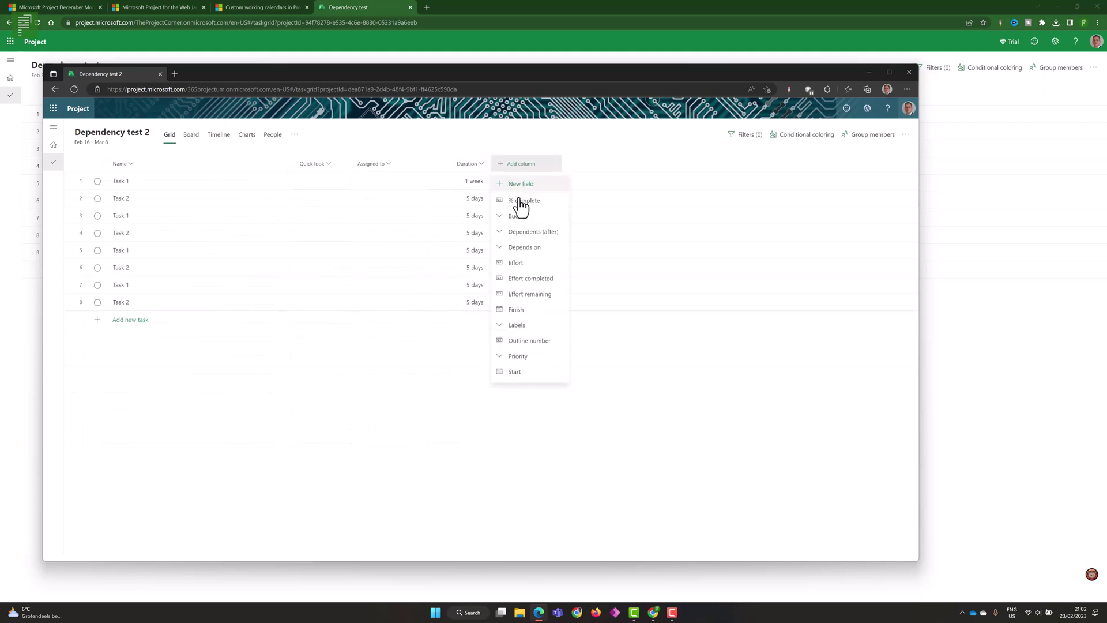
pyautogui.click(522, 236)
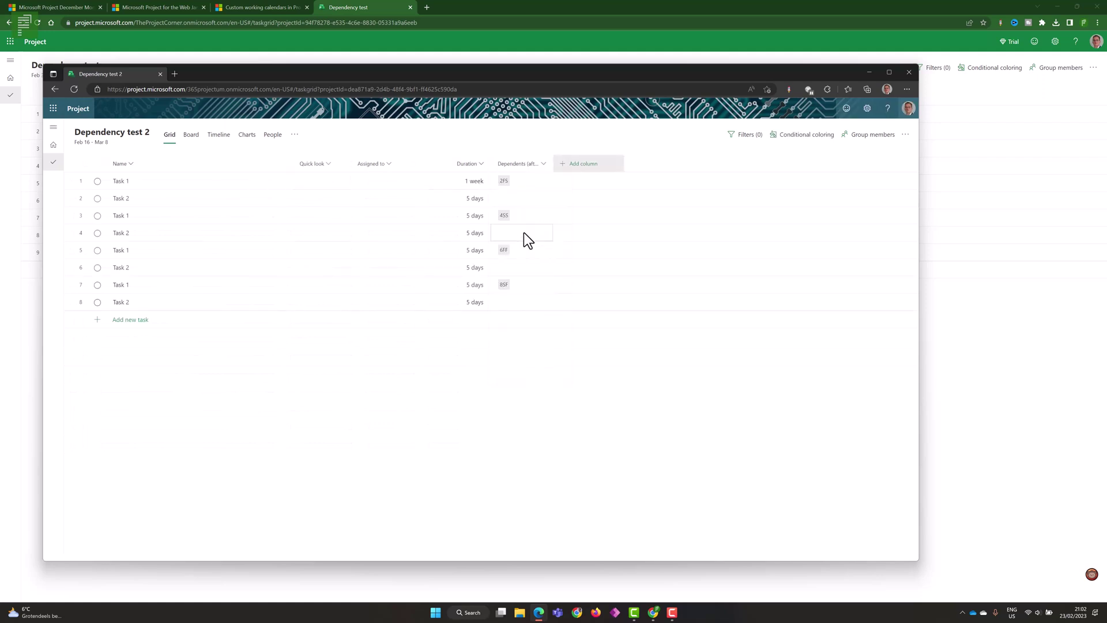
pyautogui.click(579, 167)
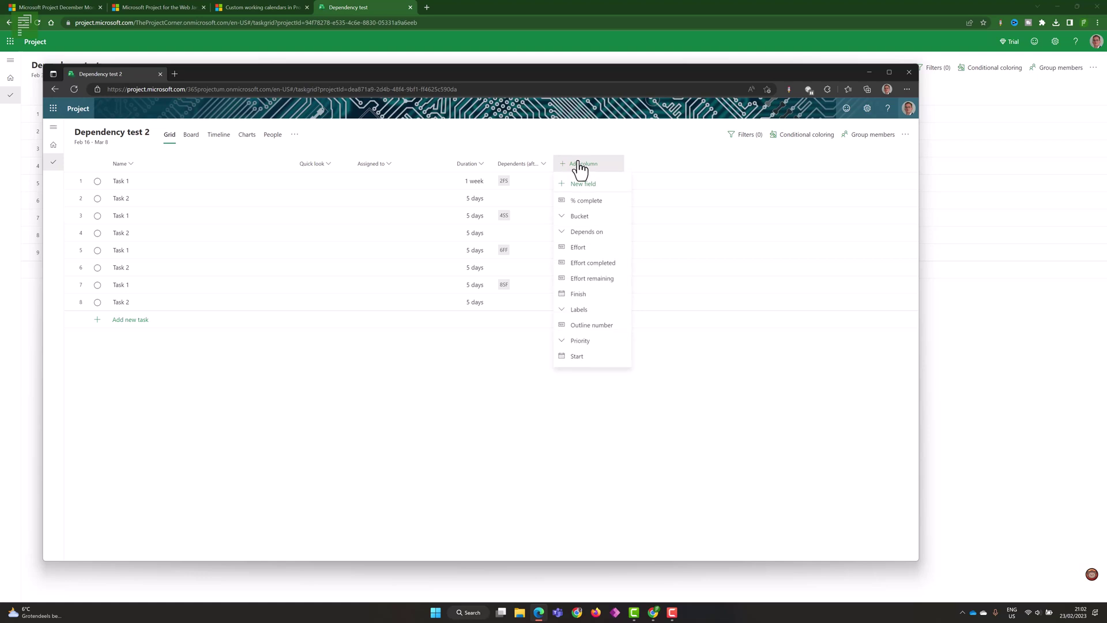
pyautogui.click(582, 232)
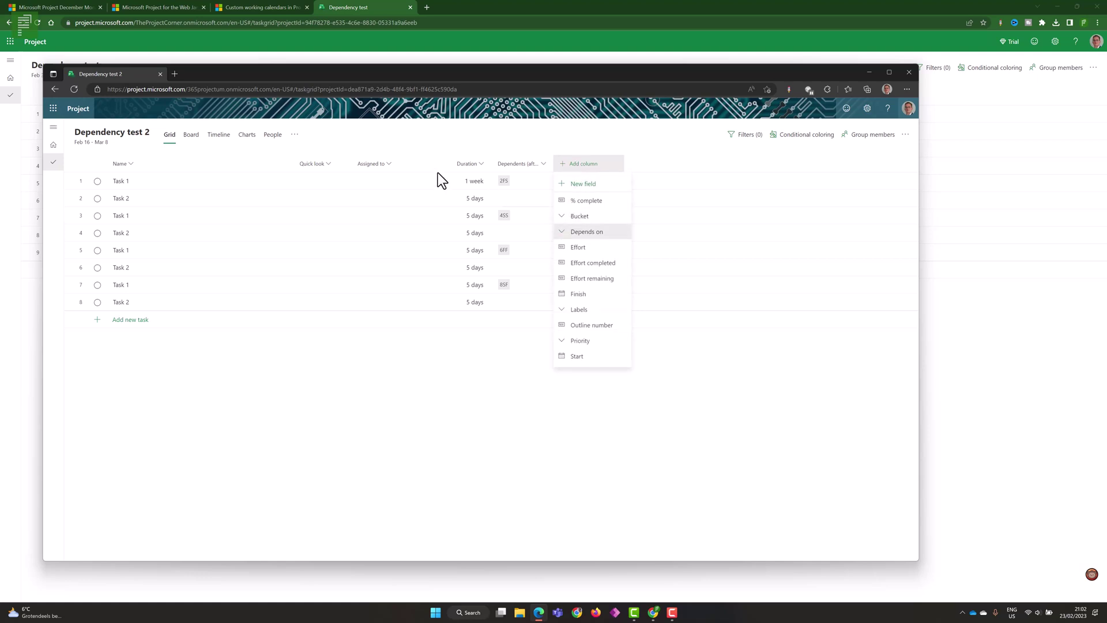
# On the timeline, lengthen and shift three task bars, then reopen Dependency test 2 from Home.
pyautogui.click(230, 142)
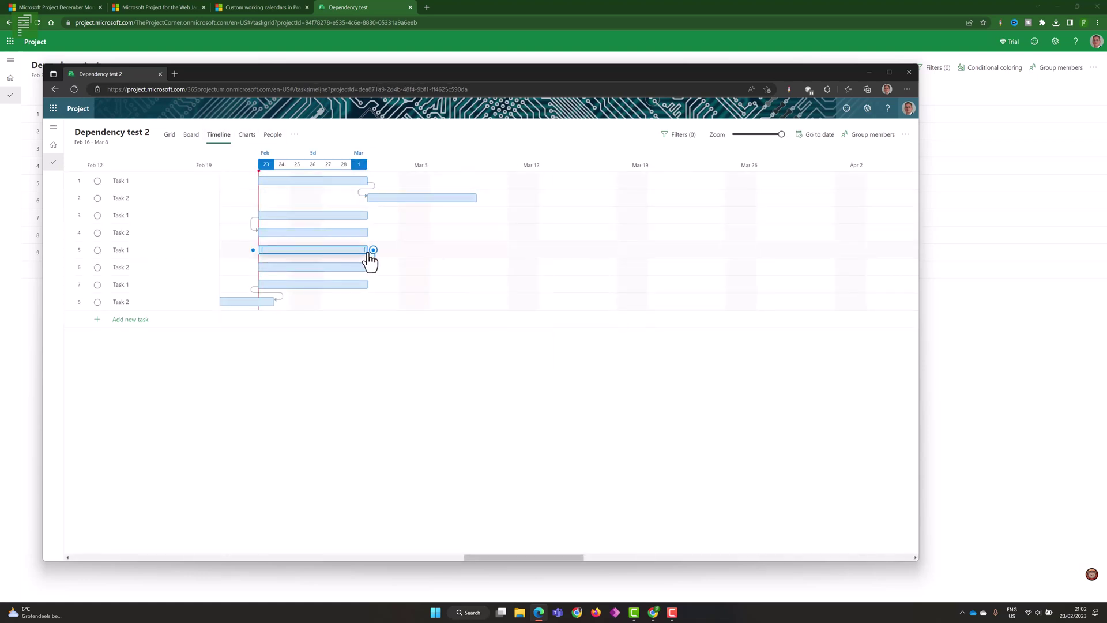
pyautogui.moveTo(368, 254); pyautogui.dragTo(404, 257)
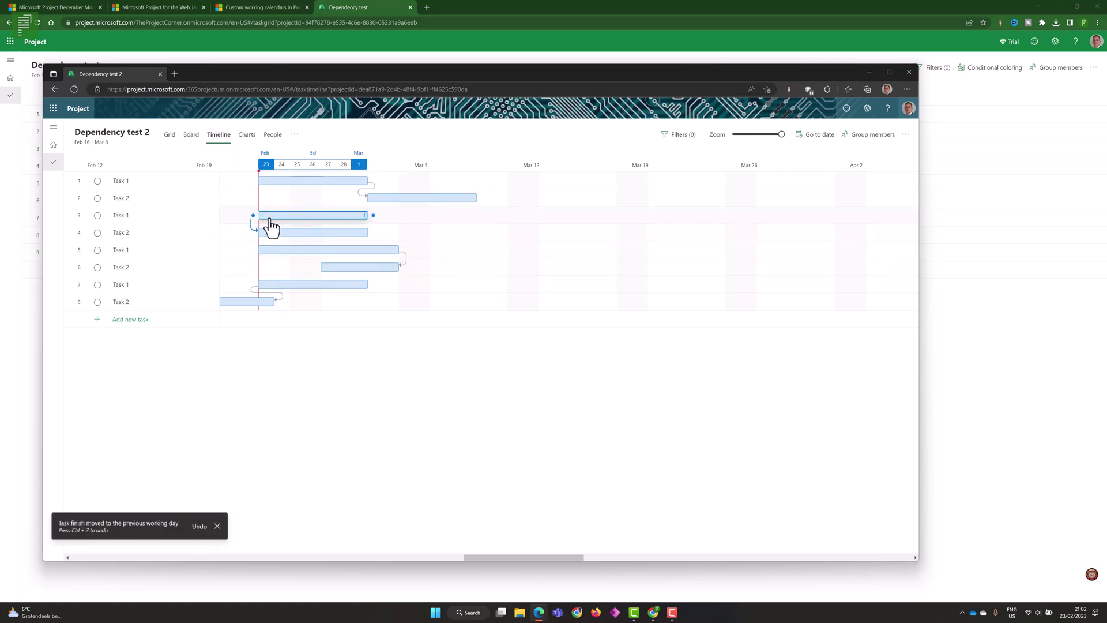
pyautogui.moveTo(272, 233); pyautogui.dragTo(363, 236)
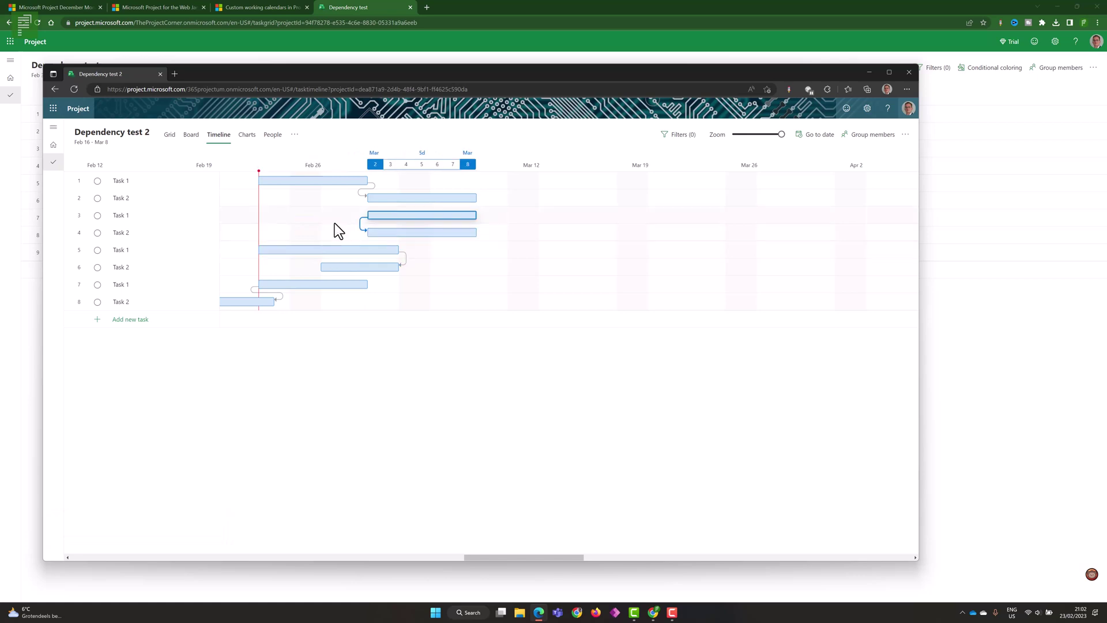
pyautogui.moveTo(312, 288); pyautogui.dragTo(432, 287)
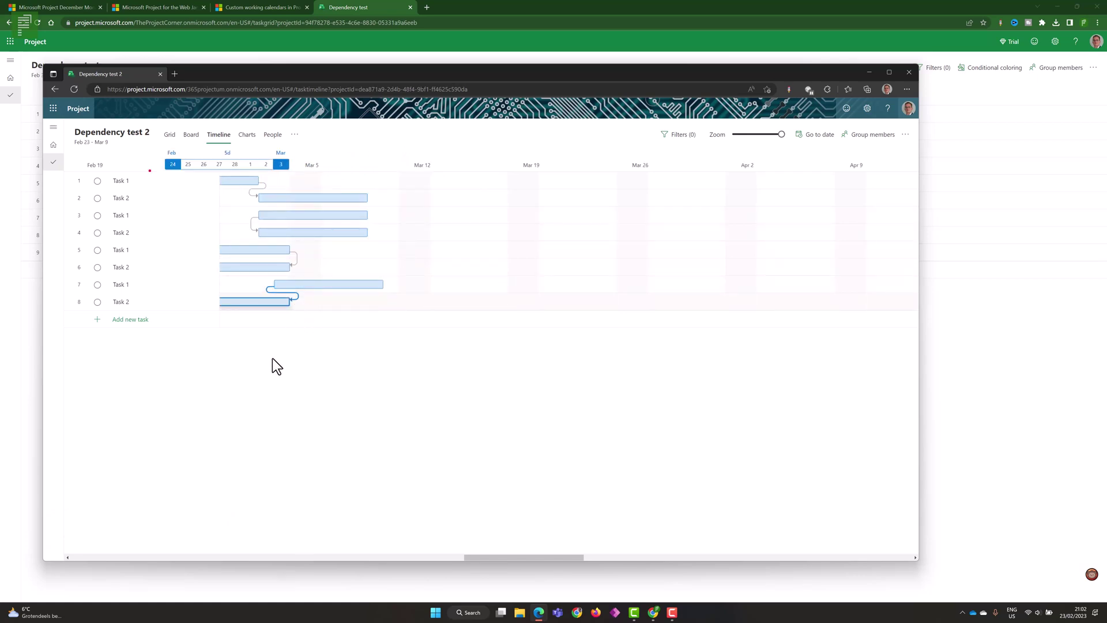
pyautogui.click(53, 145)
pyautogui.click(266, 309)
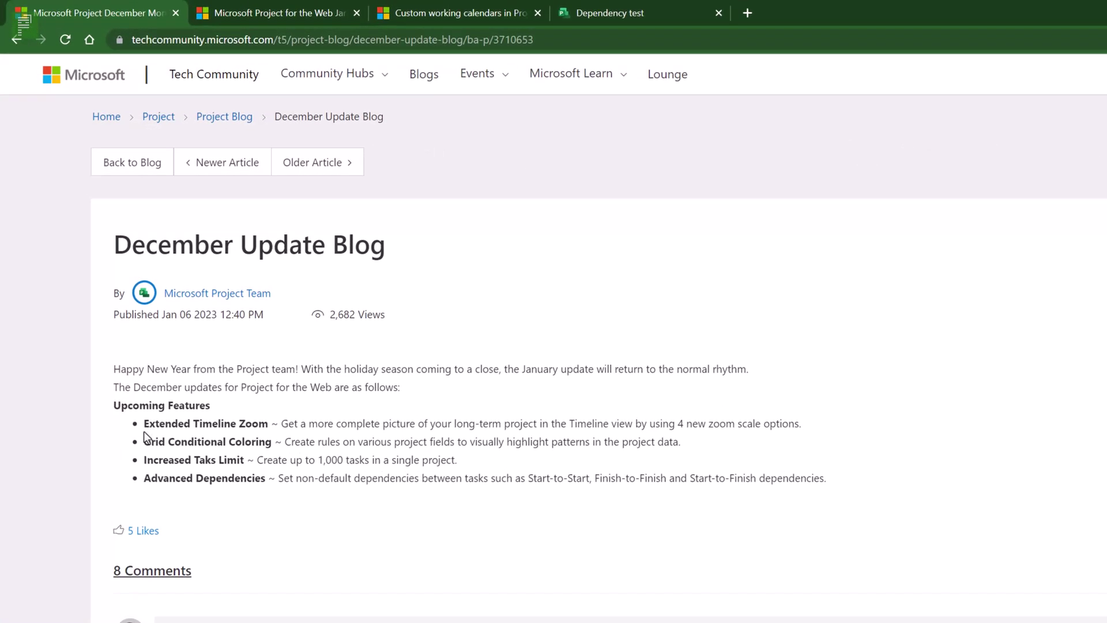
# Highlight the December blog's feature names, Extended Timeline Zoom through Advanced Dependencies, then close its tab.
pyautogui.moveTo(144, 424); pyautogui.dragTo(266, 427)
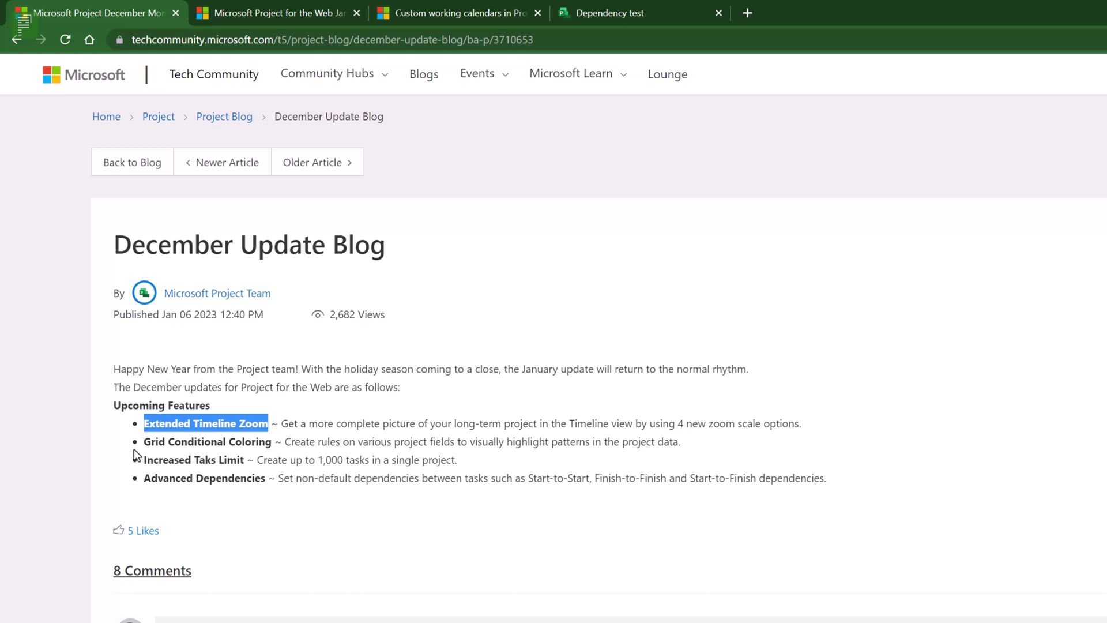
pyautogui.moveTo(143, 442); pyautogui.dragTo(274, 440)
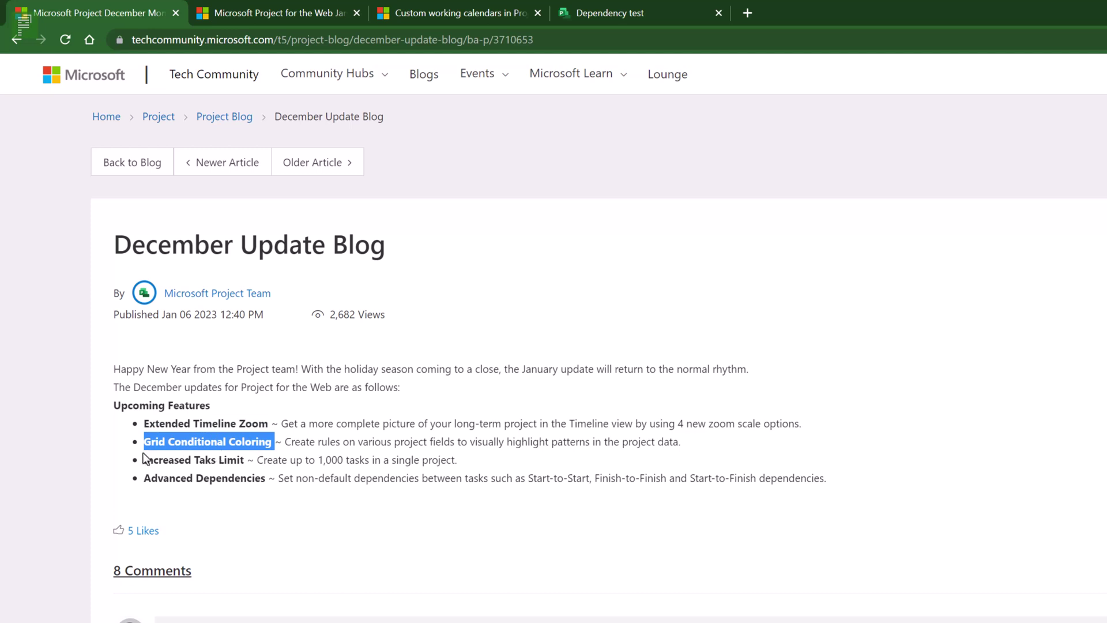
pyautogui.moveTo(145, 460); pyautogui.dragTo(246, 459)
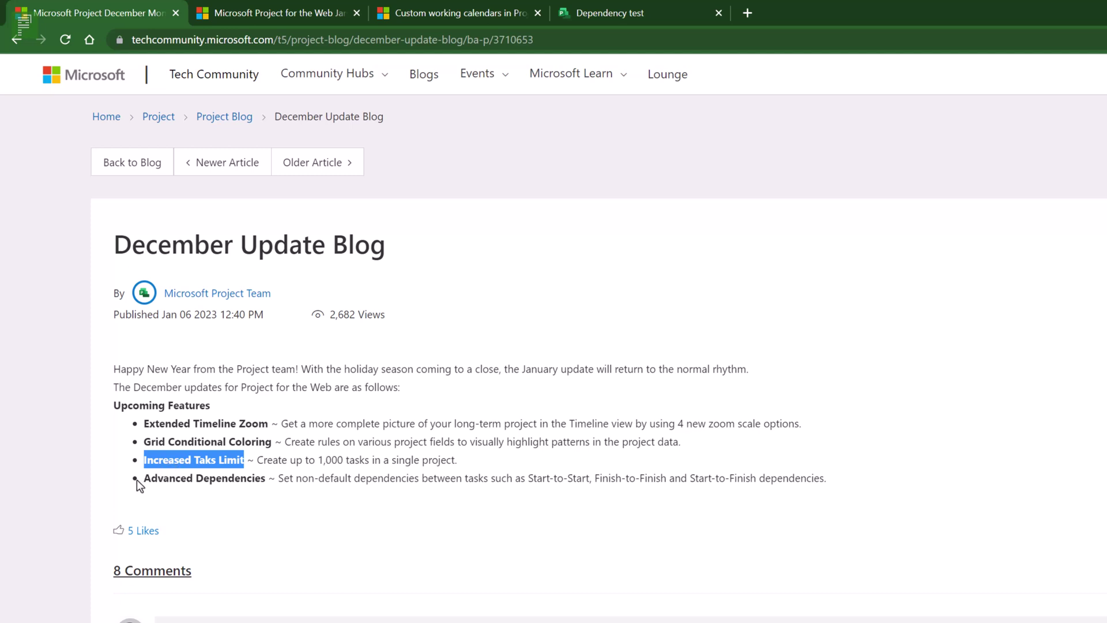
pyautogui.moveTo(144, 479); pyautogui.dragTo(265, 480)
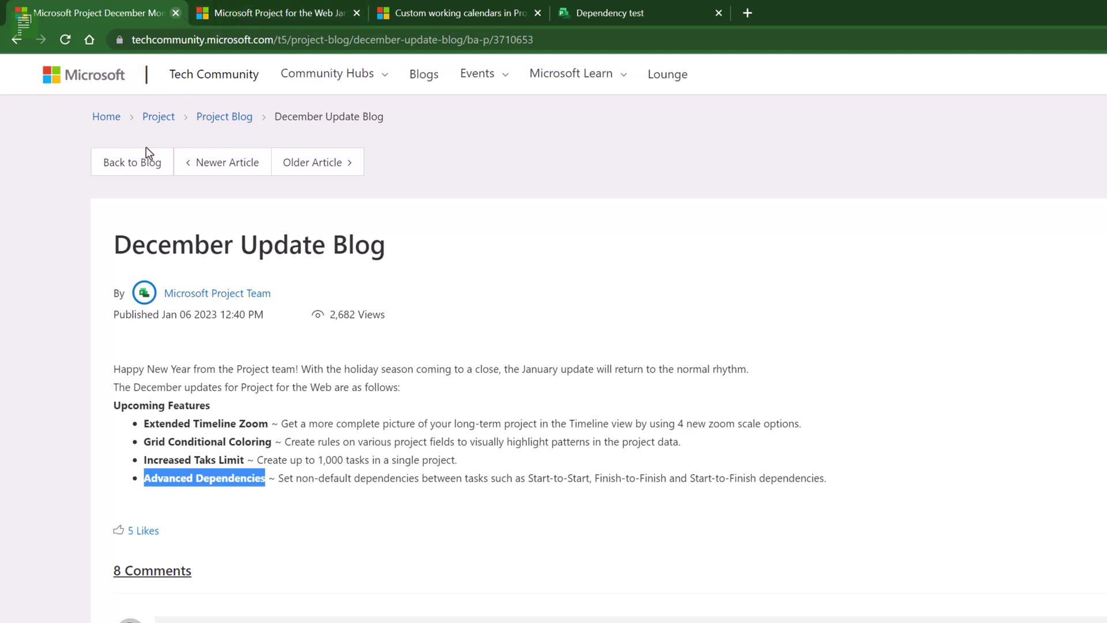
pyautogui.click(54, 444)
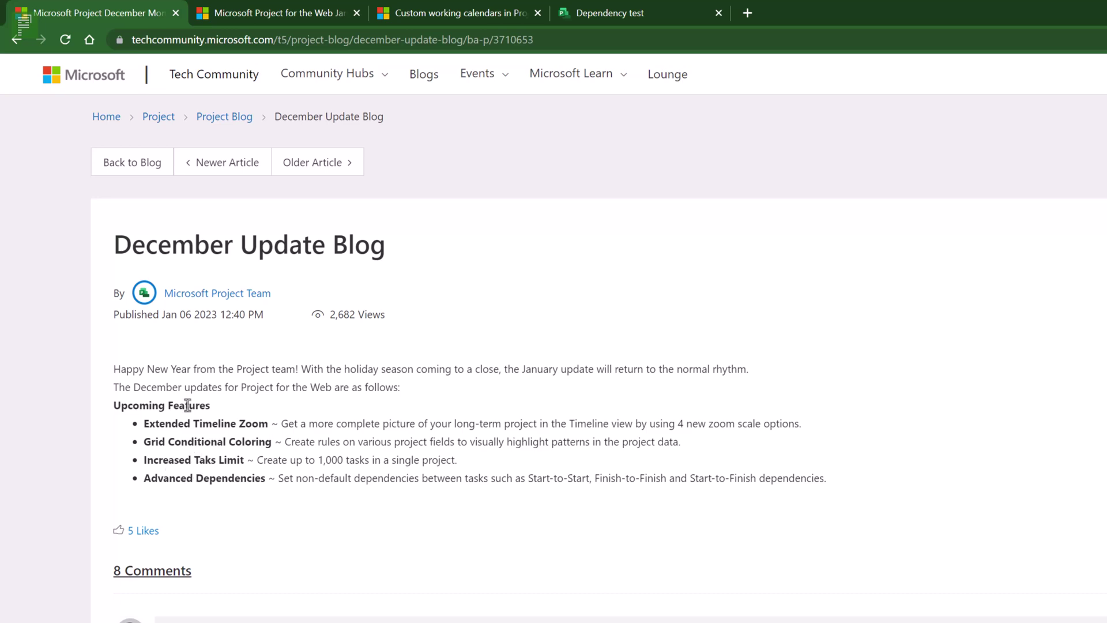
pyautogui.click(177, 13)
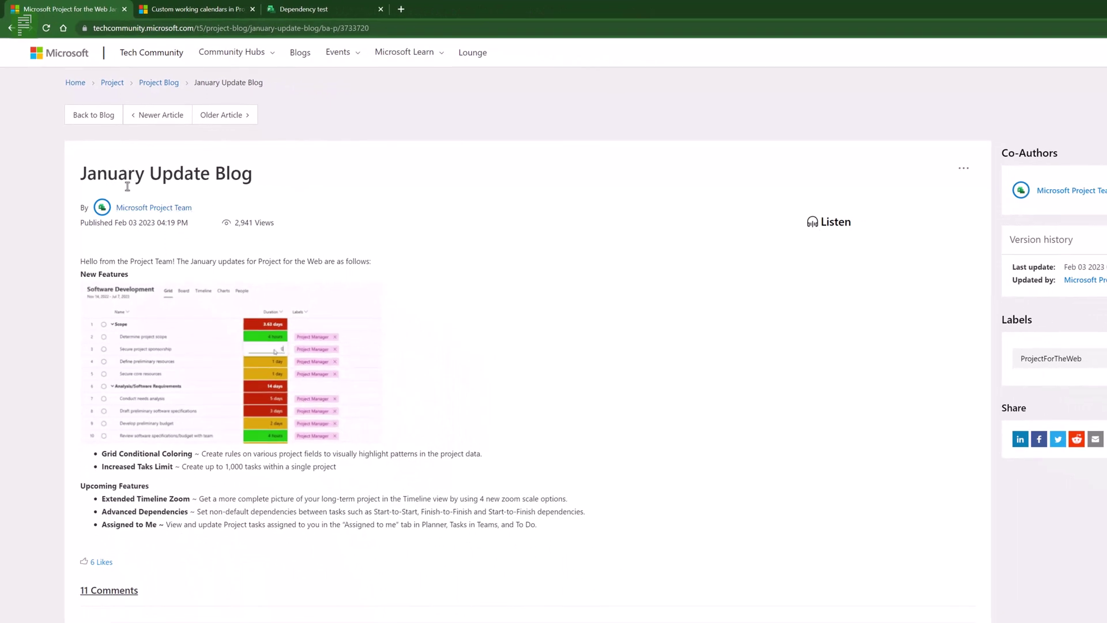
# Highlight the January blog's Grid Conditional Coloring, 1,000-task limit and Advanced Dependencies bullets.
pyautogui.moveTo(102, 454); pyautogui.dragTo(445, 450)
pyautogui.moveTo(116, 466); pyautogui.dragTo(324, 477)
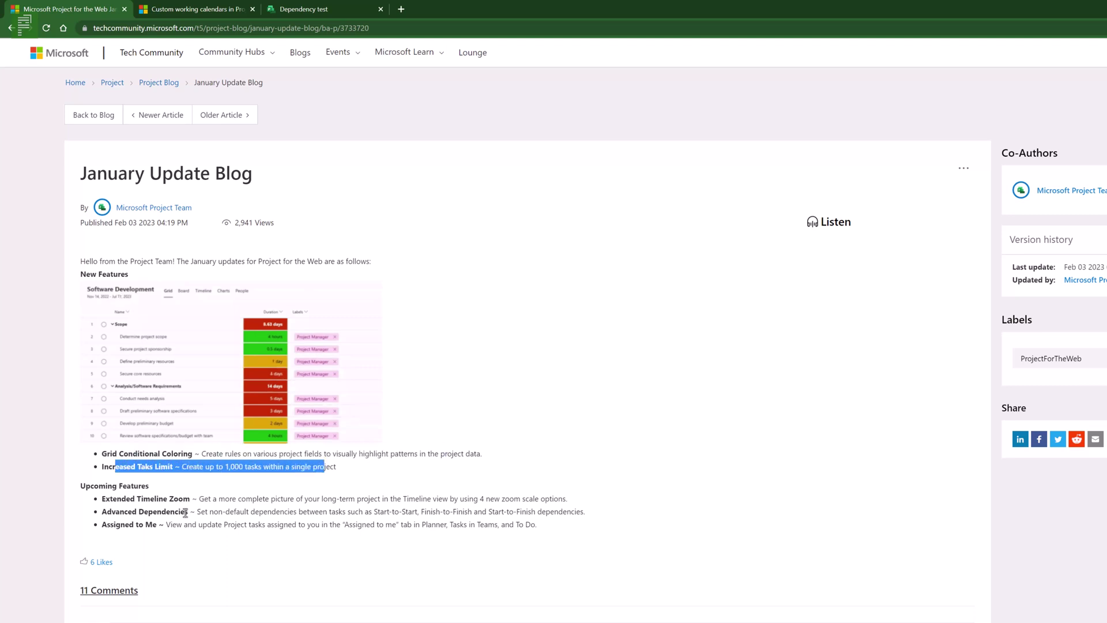
pyautogui.moveTo(188, 511); pyautogui.dragTo(299, 511)
pyautogui.click(269, 526)
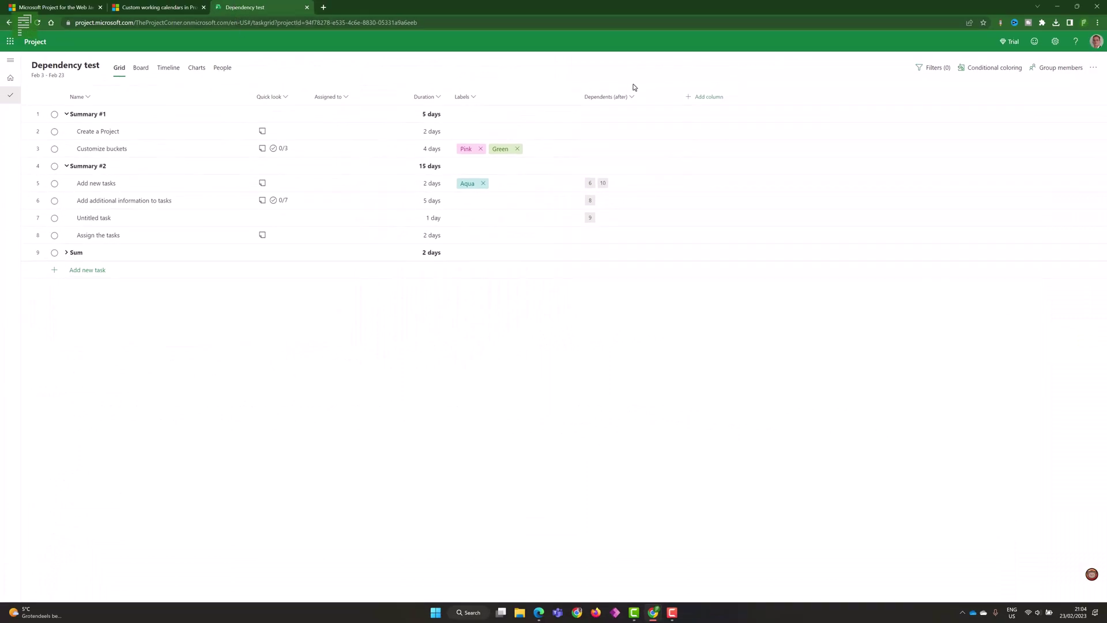
# Start a new custom field of type Choice.
pyautogui.click(695, 98)
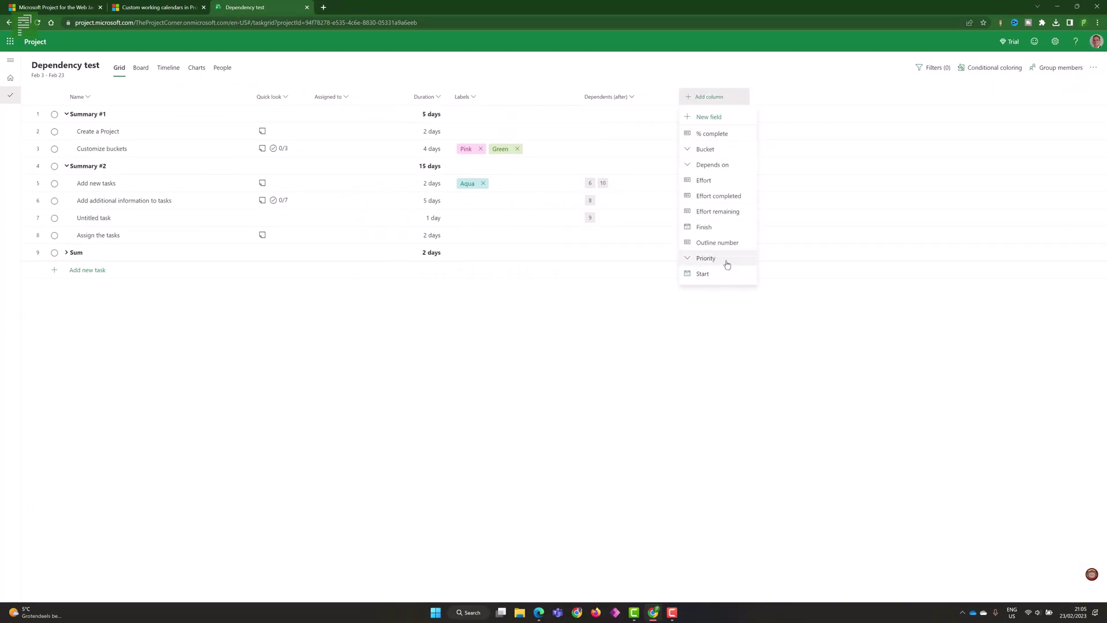
pyautogui.click(710, 117)
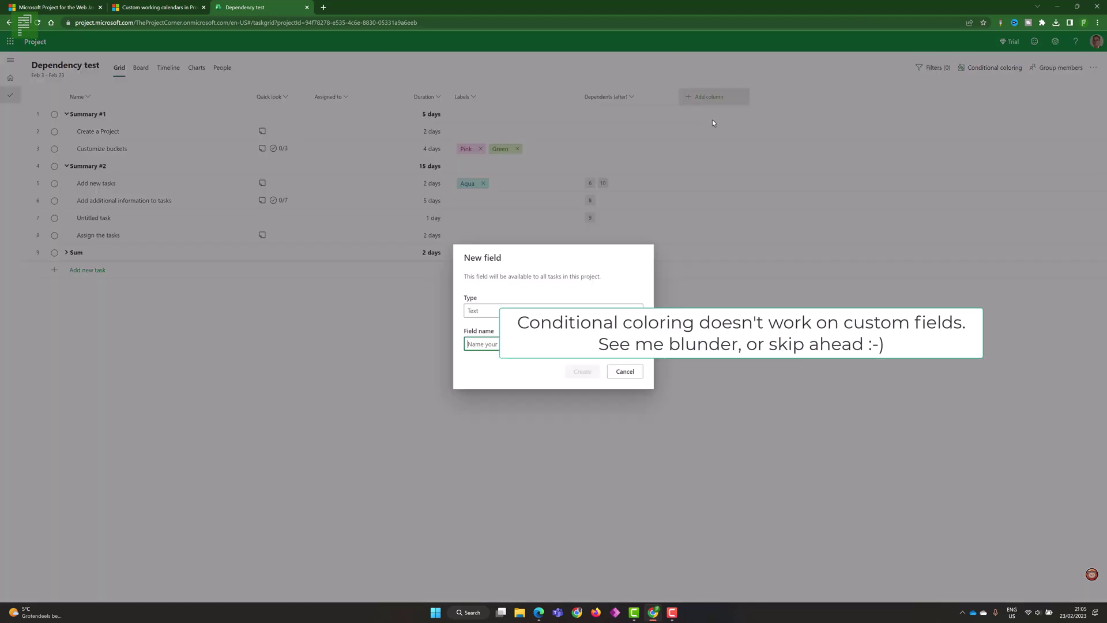
pyautogui.click(495, 312)
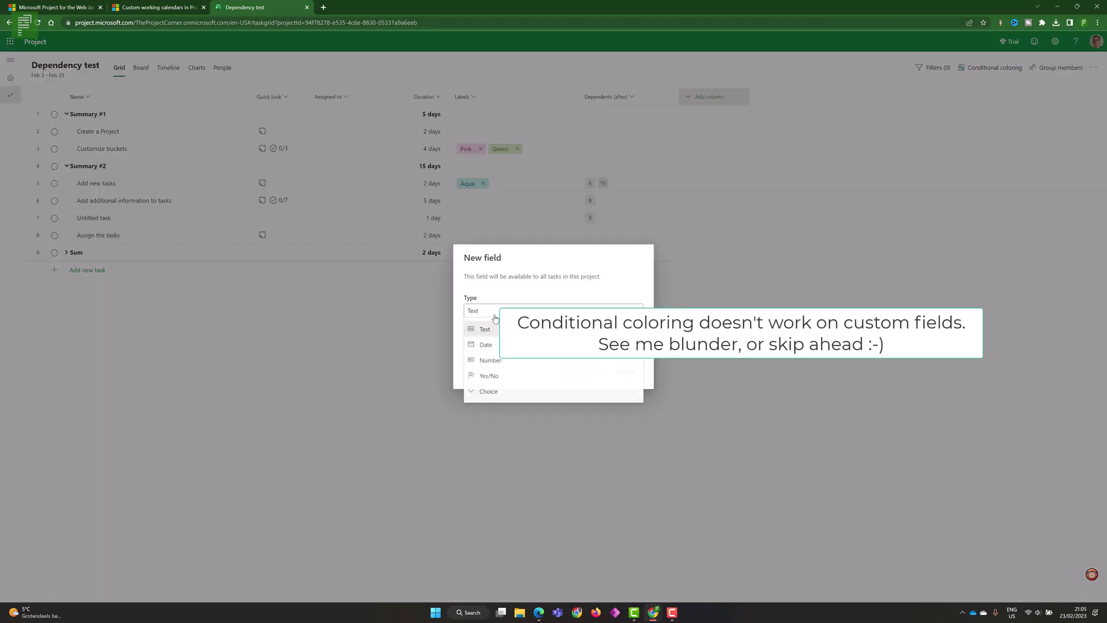
pyautogui.click(489, 392)
pyautogui.click(501, 333)
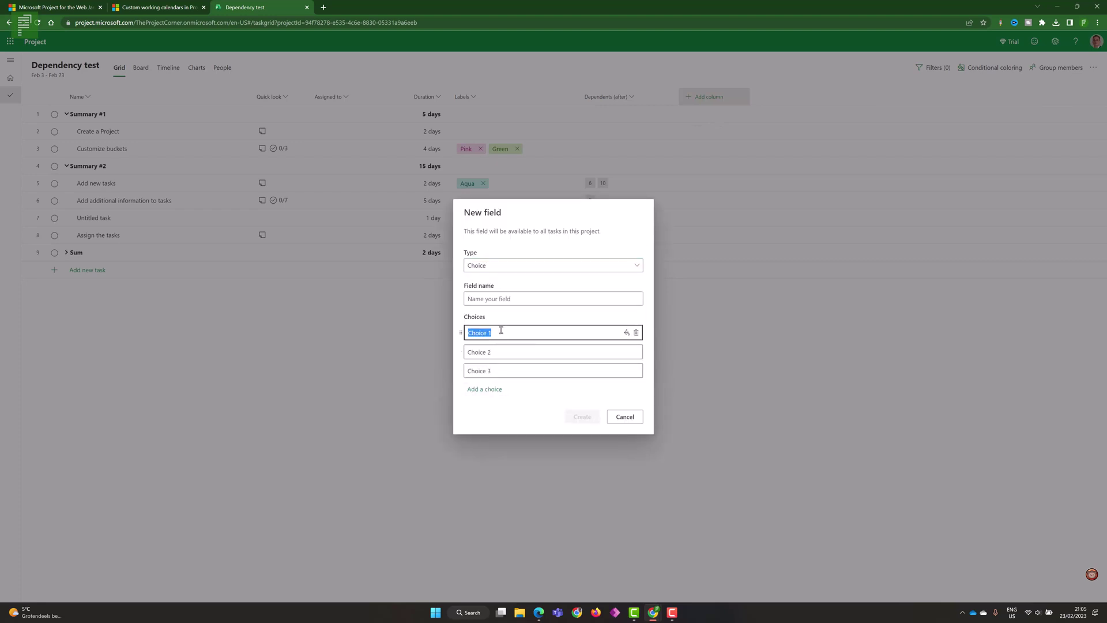
# Enter Green, Amber and Red as the field's choices.
pyautogui.write('Green')
pyautogui.click(493, 353)
pyautogui.write('Amber')
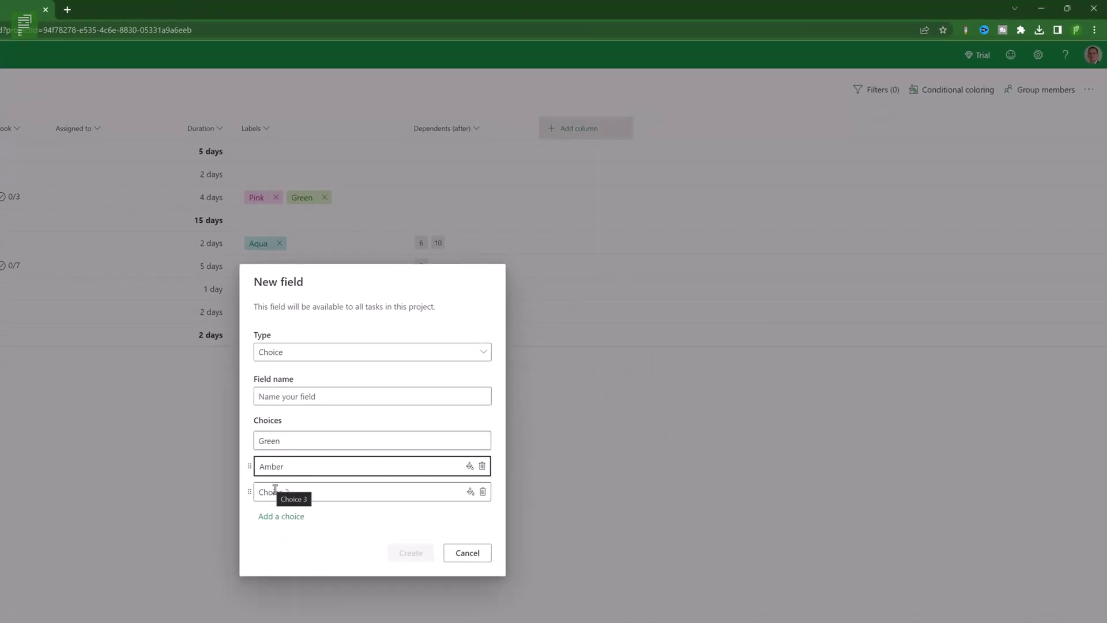
pyautogui.click(267, 491)
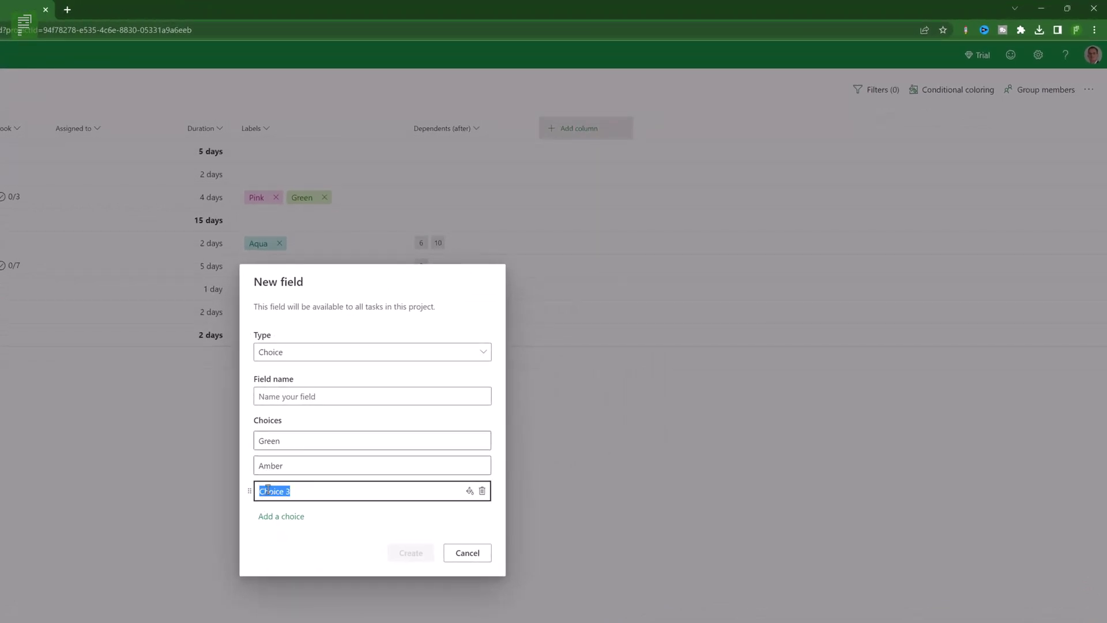
pyautogui.write('Red')
pyautogui.click(314, 538)
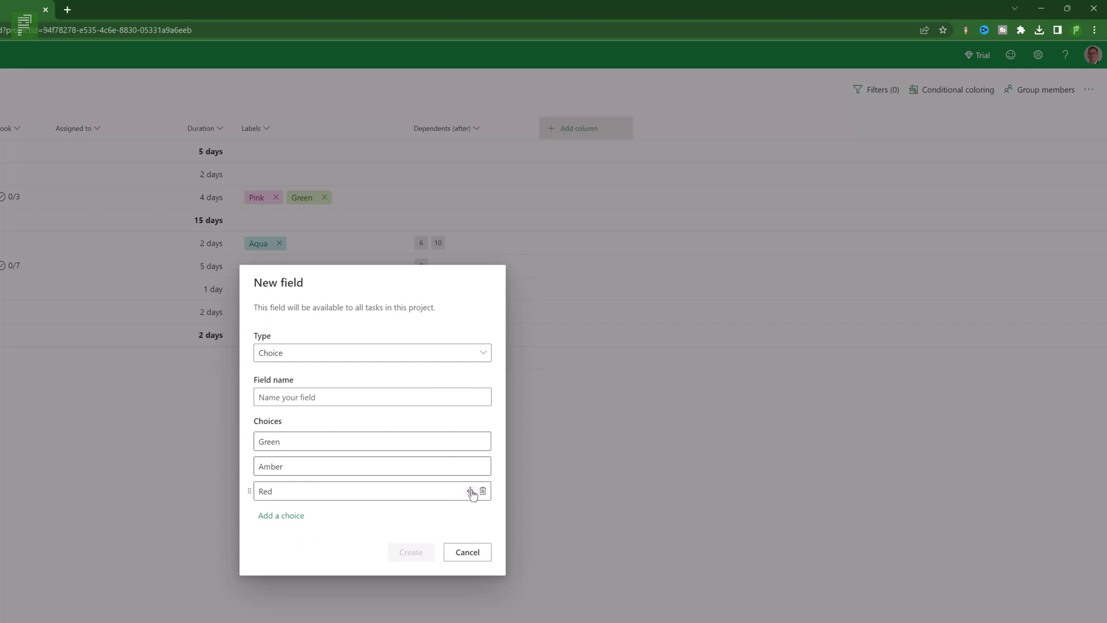
pyautogui.click(471, 491)
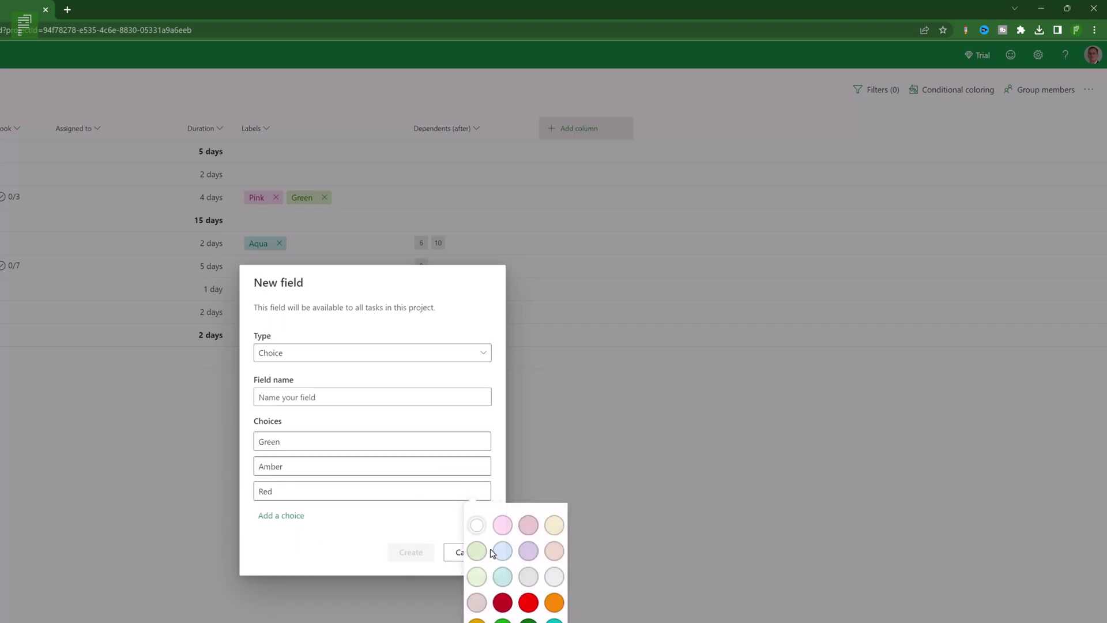
pyautogui.click(407, 521)
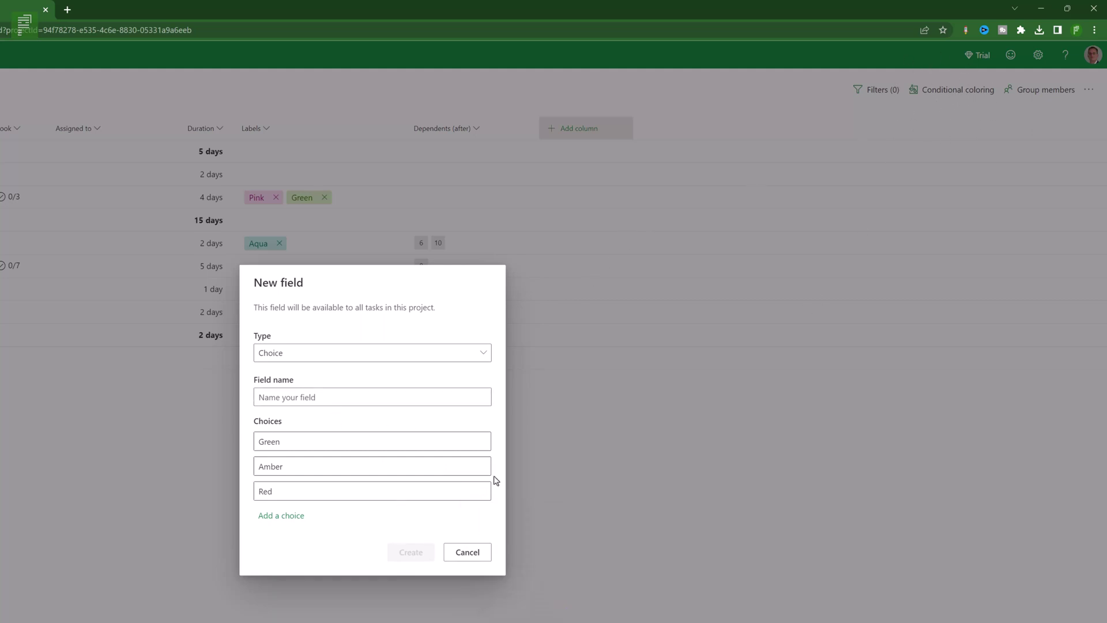
# Name the field Field1 and create it.
pyautogui.click(299, 393)
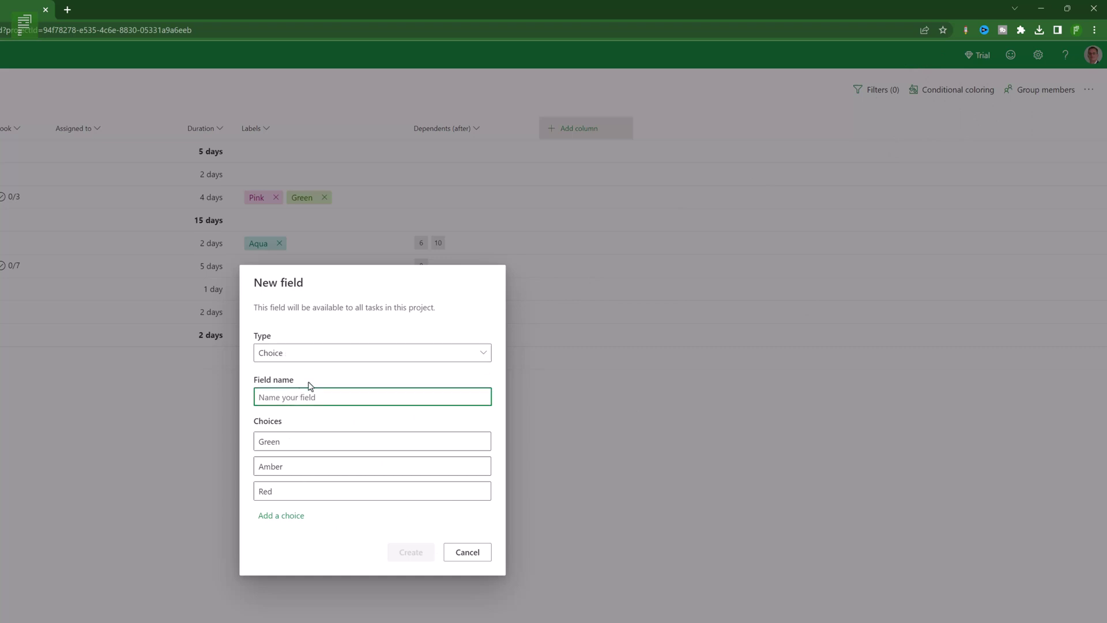
pyautogui.write('Fie')
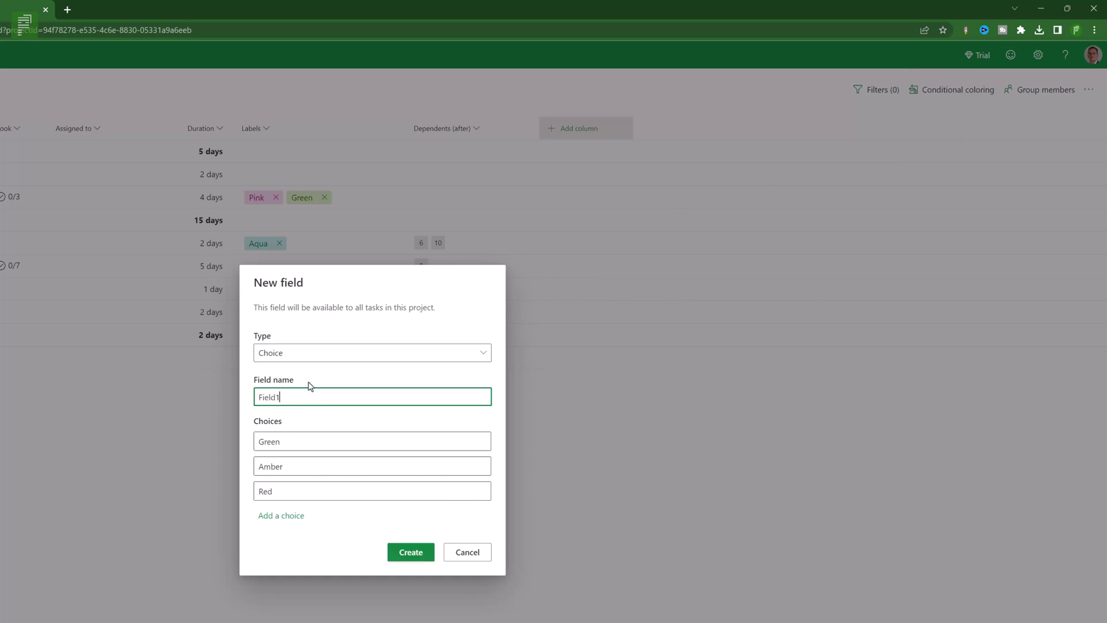
pyautogui.write('ld1')
pyautogui.click(408, 551)
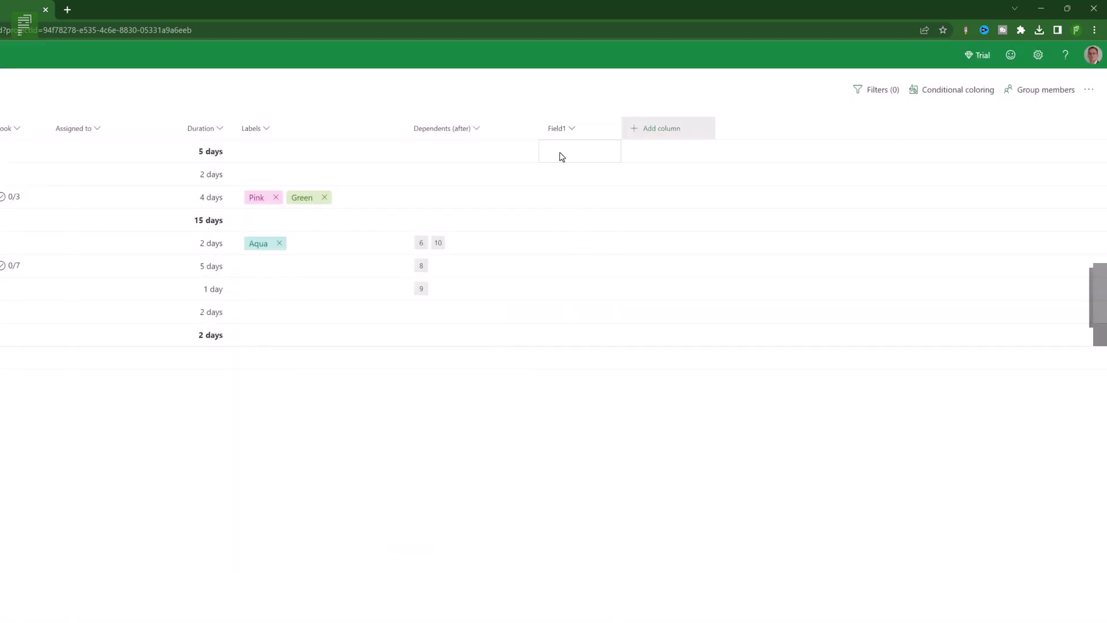
# Set Field1 to Green for Summary #1 and Create a Project, Amber for Summary #2, Red for the 5-day task.
pyautogui.click(562, 157)
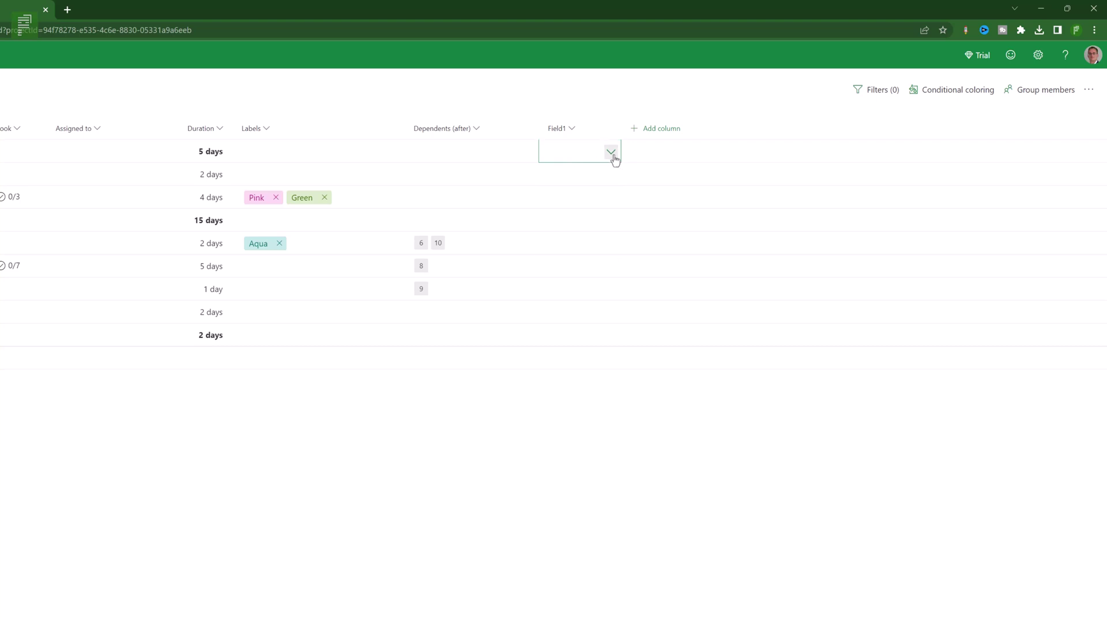
pyautogui.click(612, 153)
pyautogui.click(563, 206)
pyautogui.click(588, 182)
pyautogui.click(612, 174)
pyautogui.click(588, 225)
pyautogui.click(601, 216)
pyautogui.click(607, 219)
pyautogui.click(585, 297)
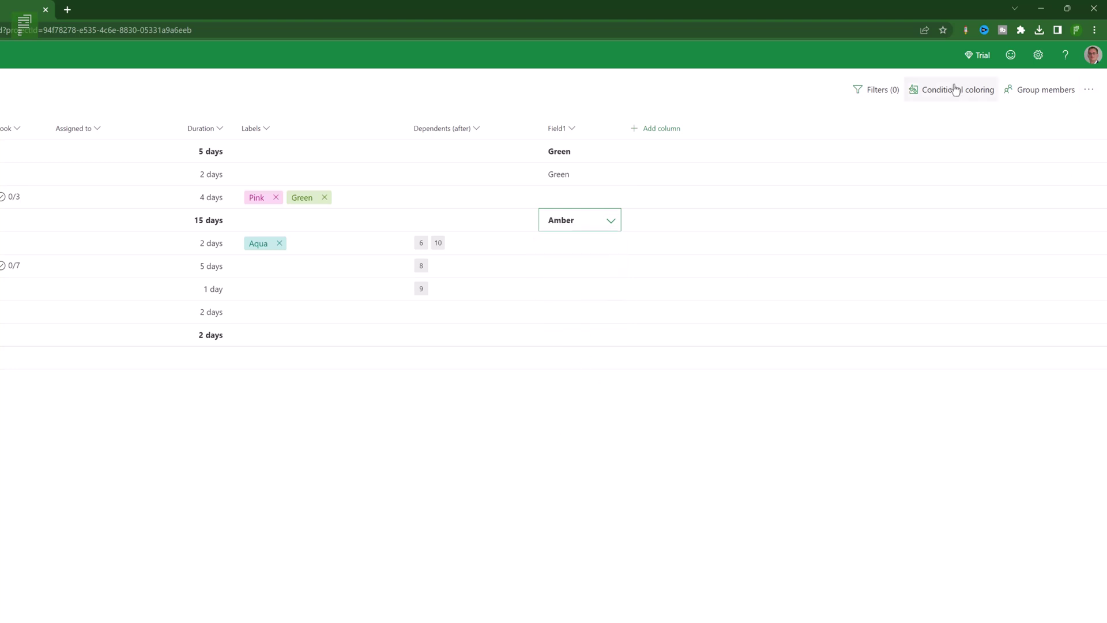
pyautogui.click(579, 262)
pyautogui.click(611, 266)
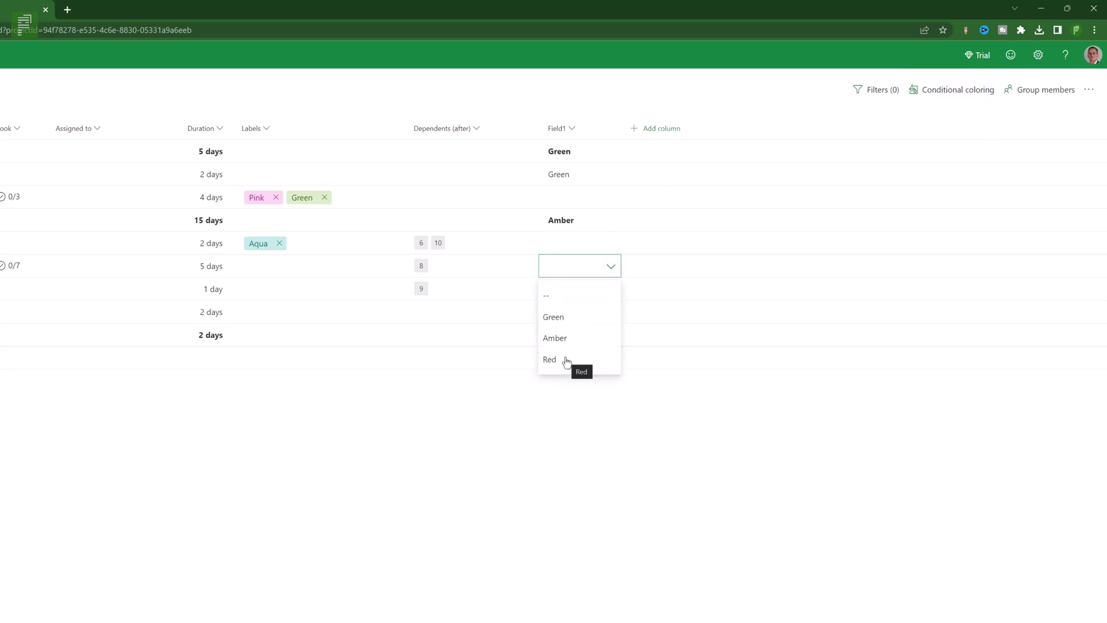
pyautogui.click(563, 360)
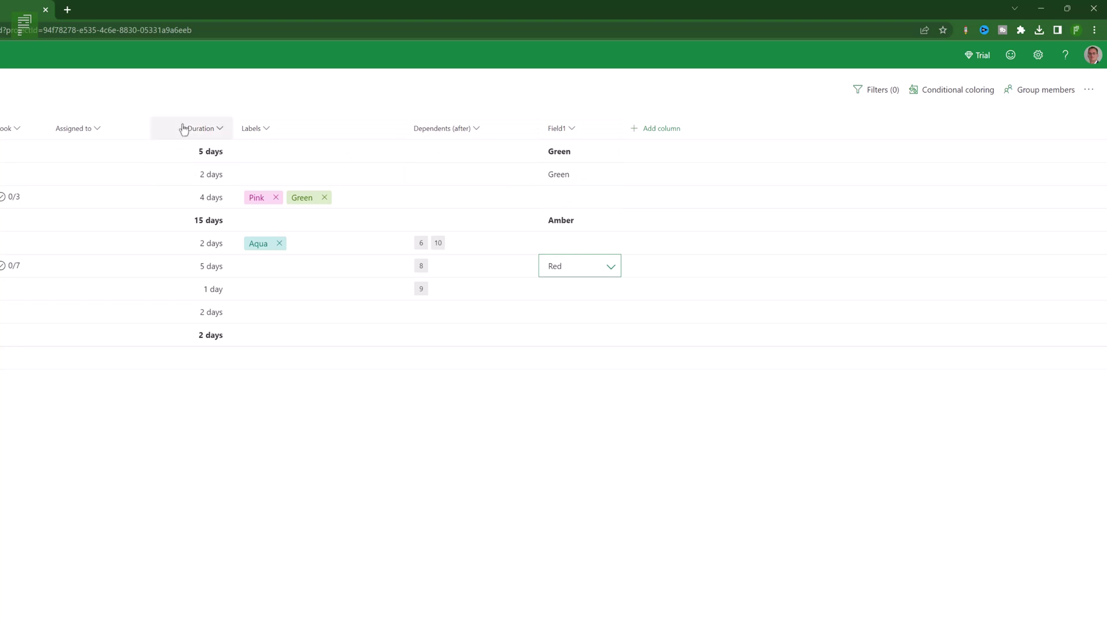
# Add a conditional coloring rule: Duration more than 10 days shows light green.
pyautogui.click(975, 97)
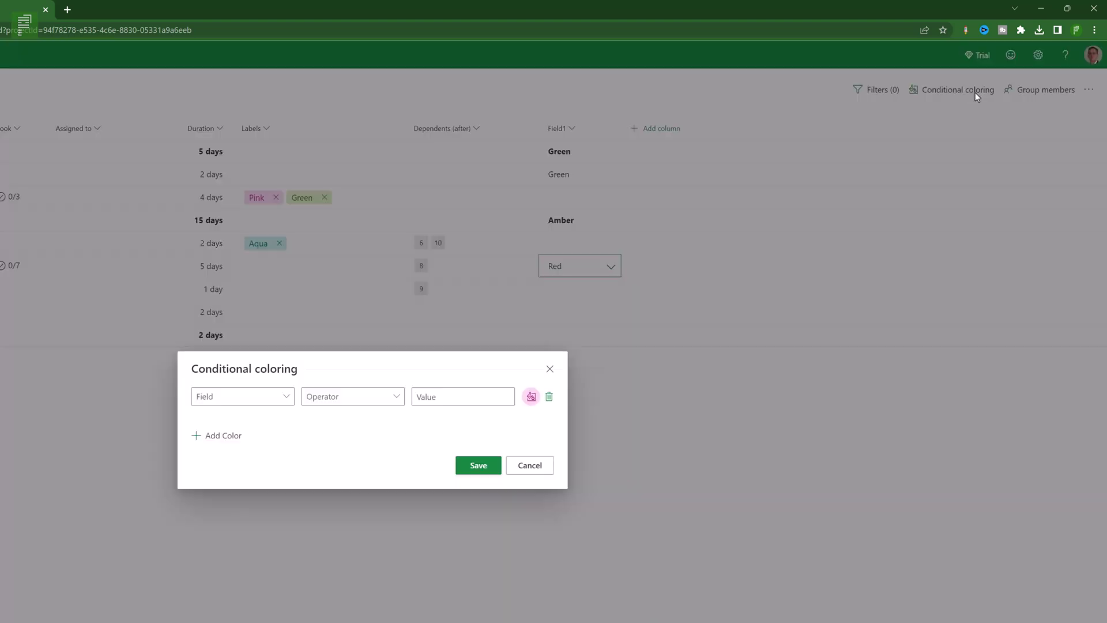
pyautogui.click(269, 403)
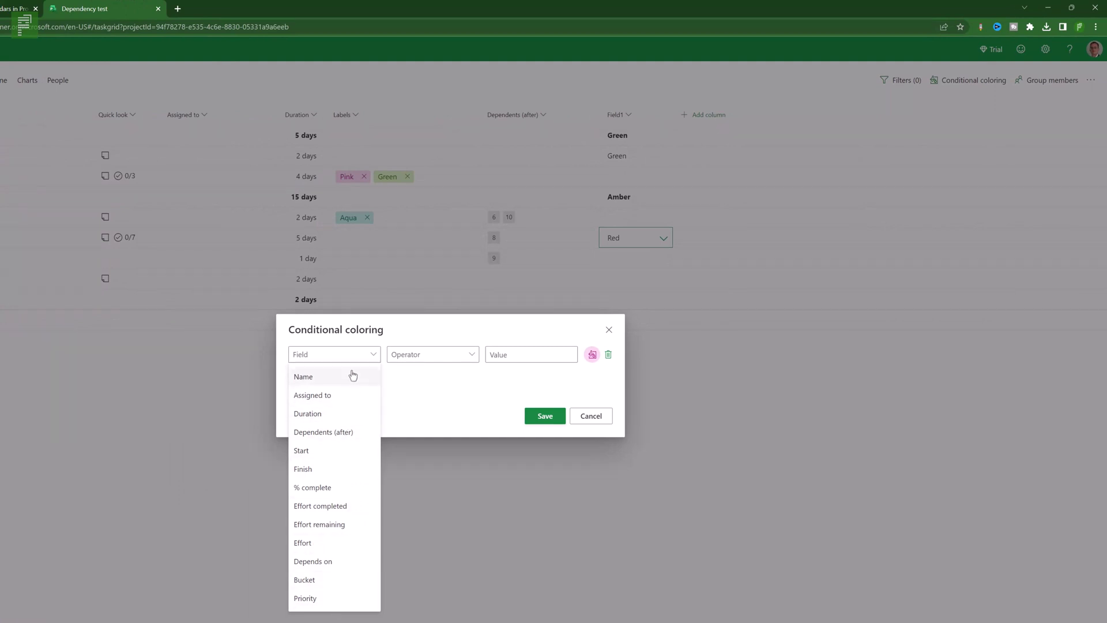
pyautogui.click(353, 329)
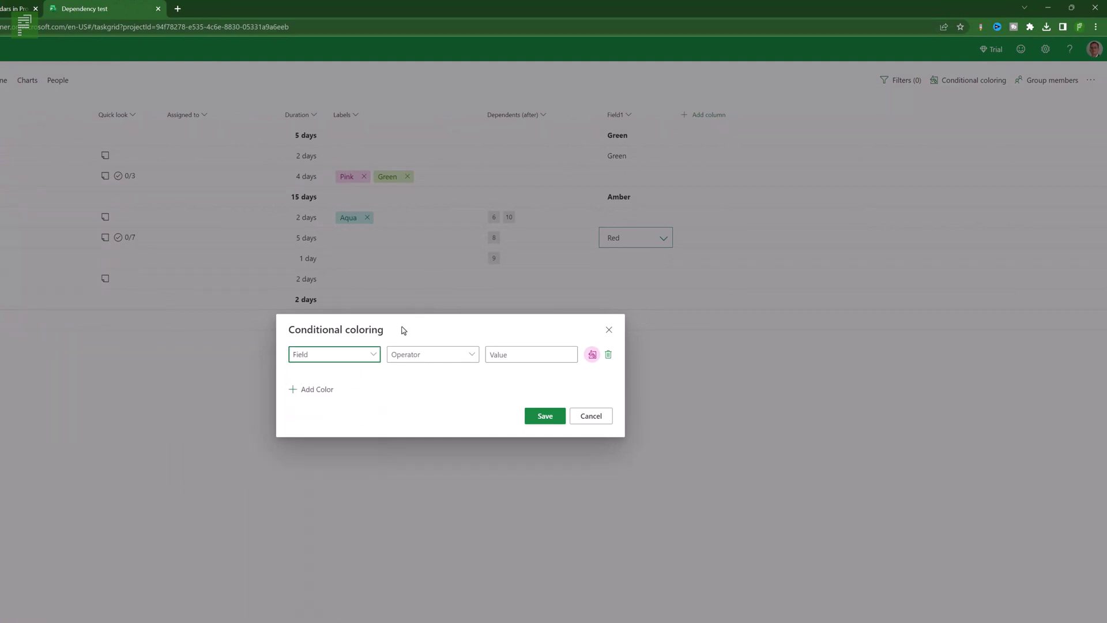
pyautogui.click(367, 353)
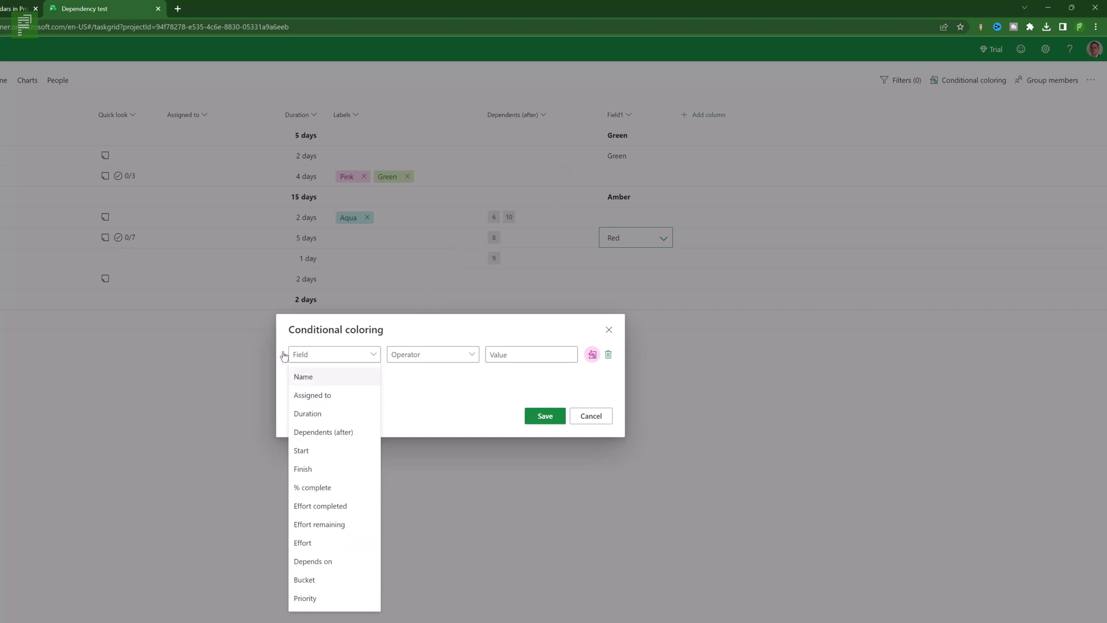
pyautogui.click(340, 414)
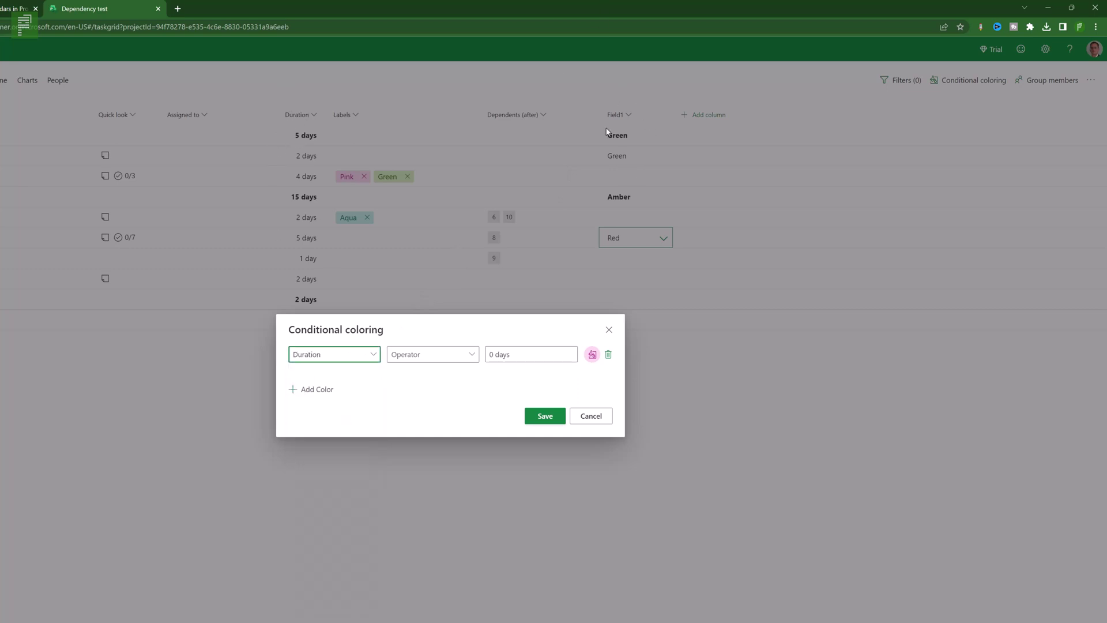
pyautogui.click(416, 357)
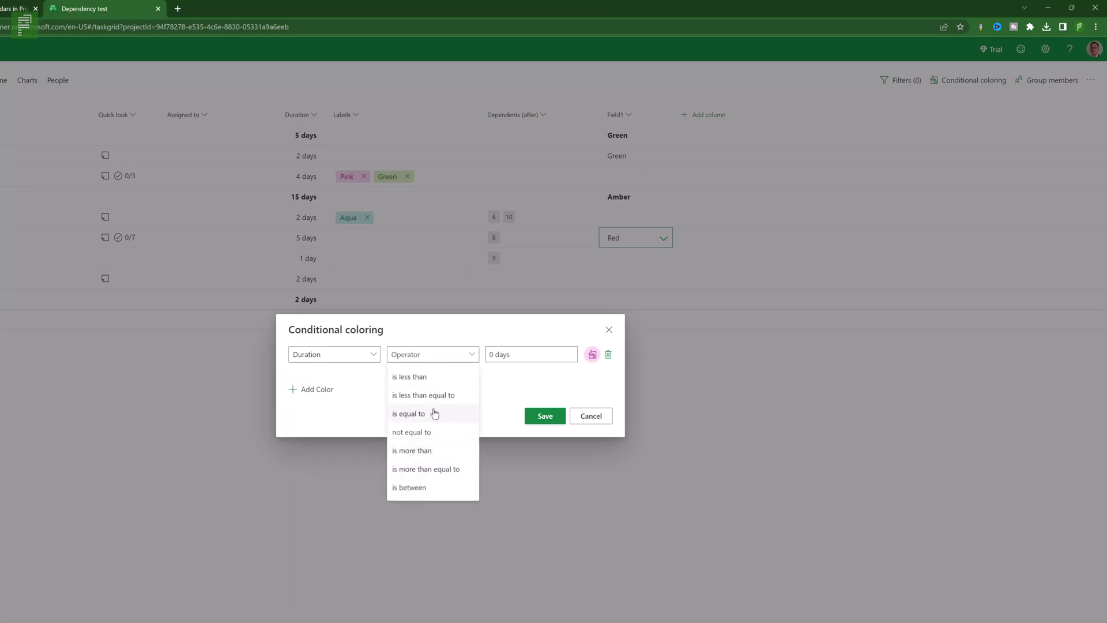
pyautogui.click(423, 451)
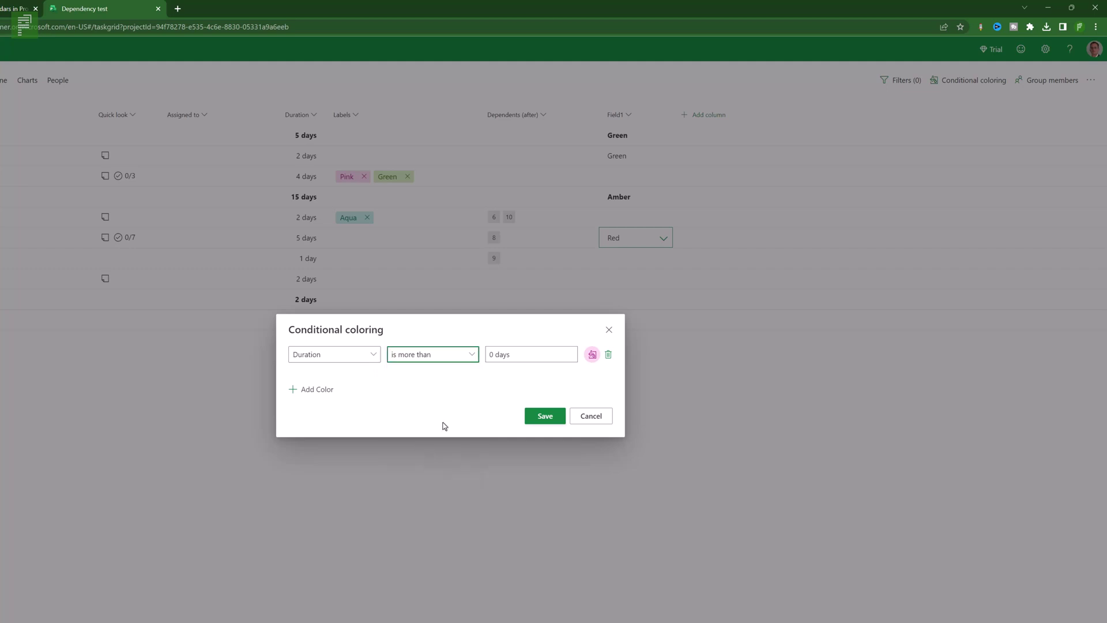
pyautogui.click(500, 352)
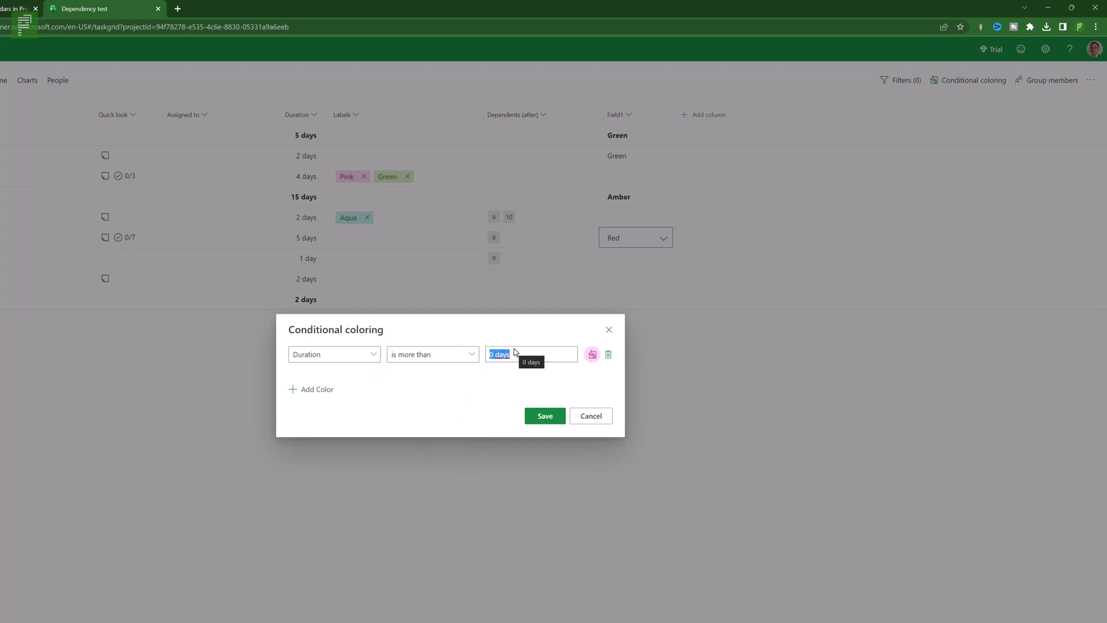
pyautogui.write('10')
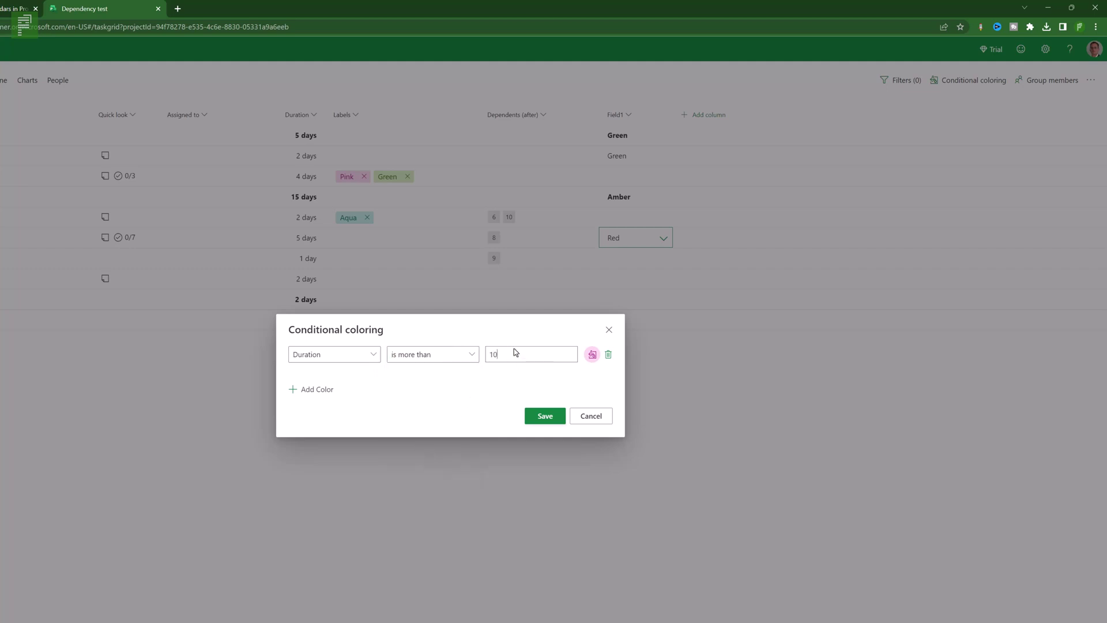
pyautogui.click(592, 354)
pyautogui.click(596, 412)
pyautogui.click(545, 417)
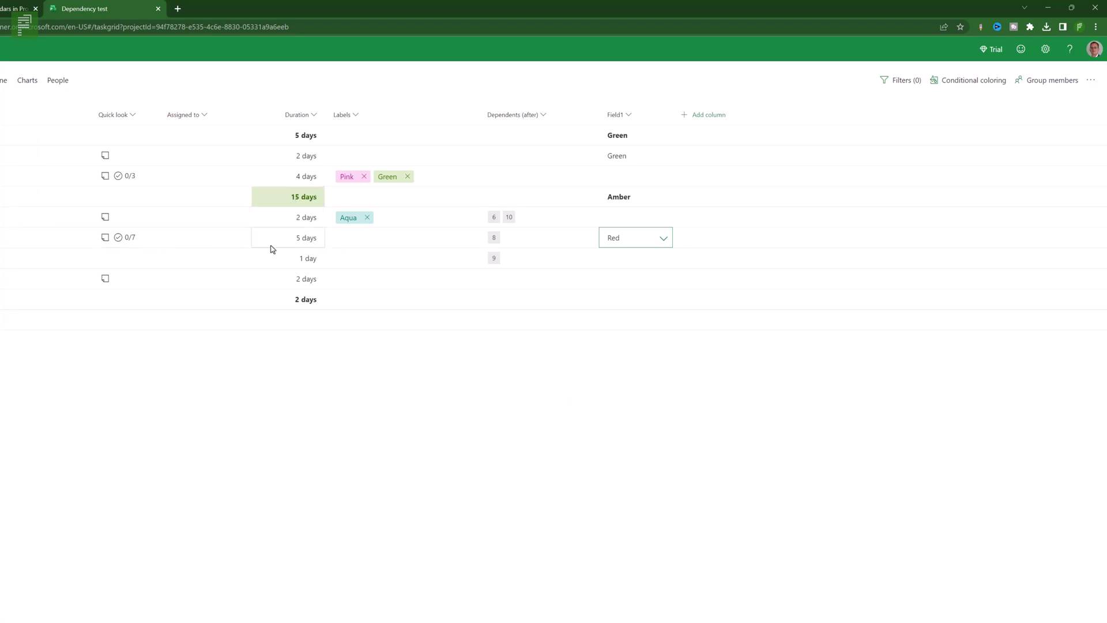
# Change the 5-day task's duration to 15 days.
pyautogui.click(279, 233)
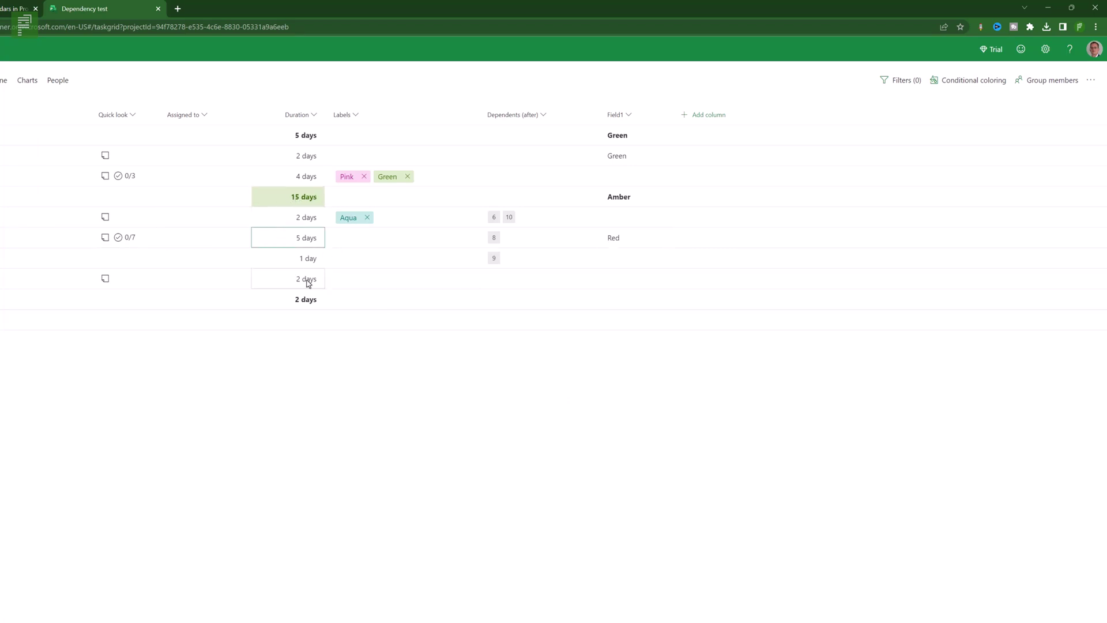
pyautogui.write('15')
pyautogui.press('Return')
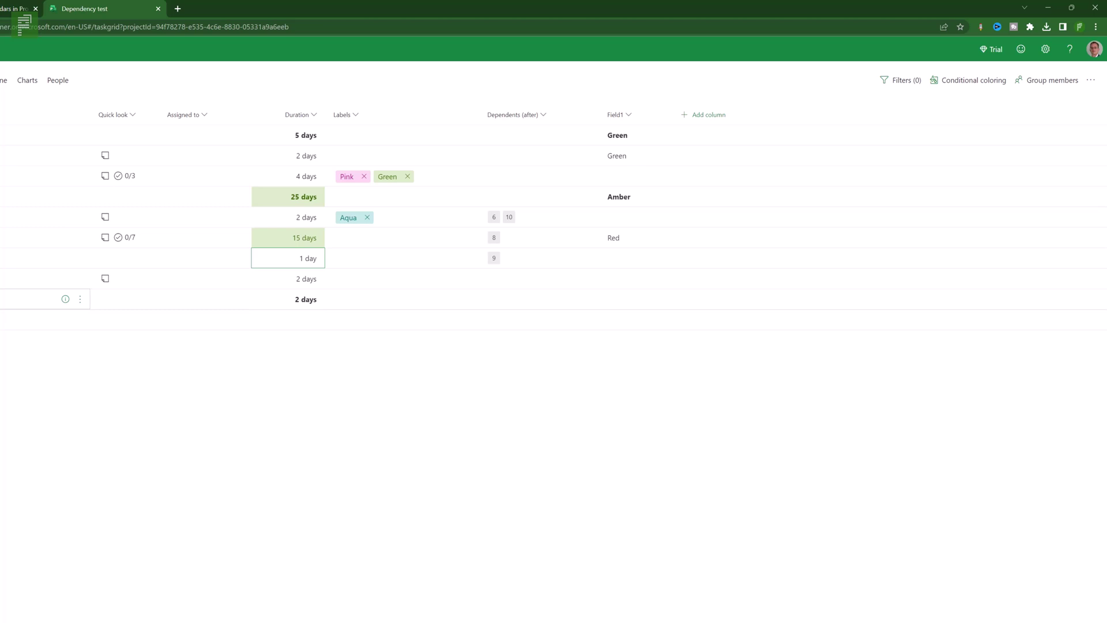
# Add a 20-day subtask under the Sum summary.
pyautogui.click(11, 298)
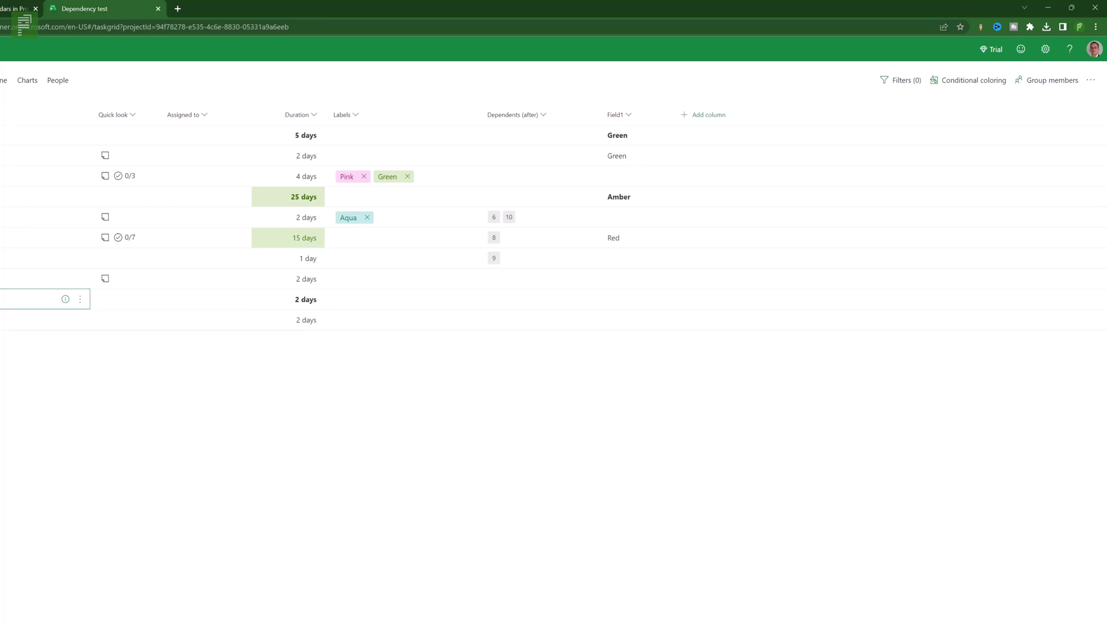
pyautogui.click(279, 327)
pyautogui.write('20')
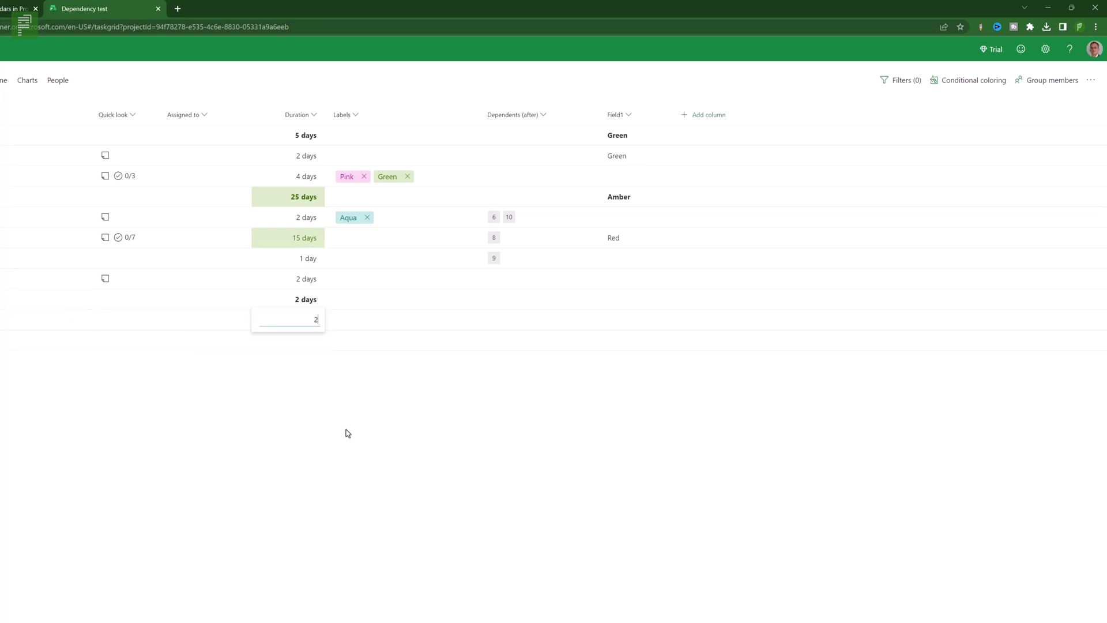
pyautogui.press('Return')
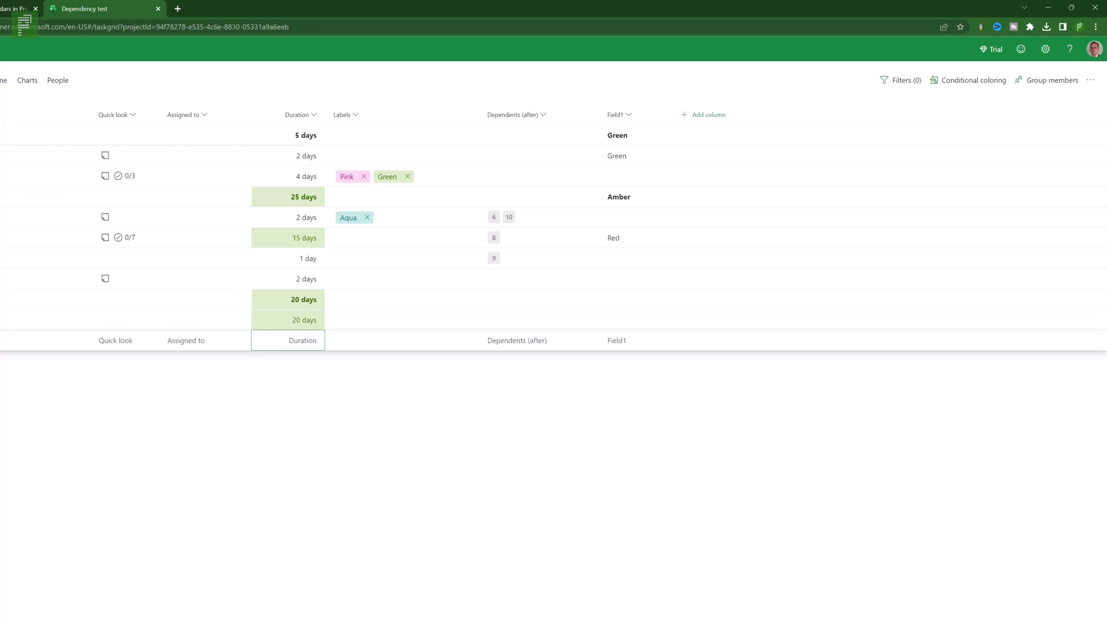
# Collapse Summary #1, Summary #2 and Sum.
pyautogui.click(34, 135)
pyautogui.hotkey('alt', 'shift', '-')
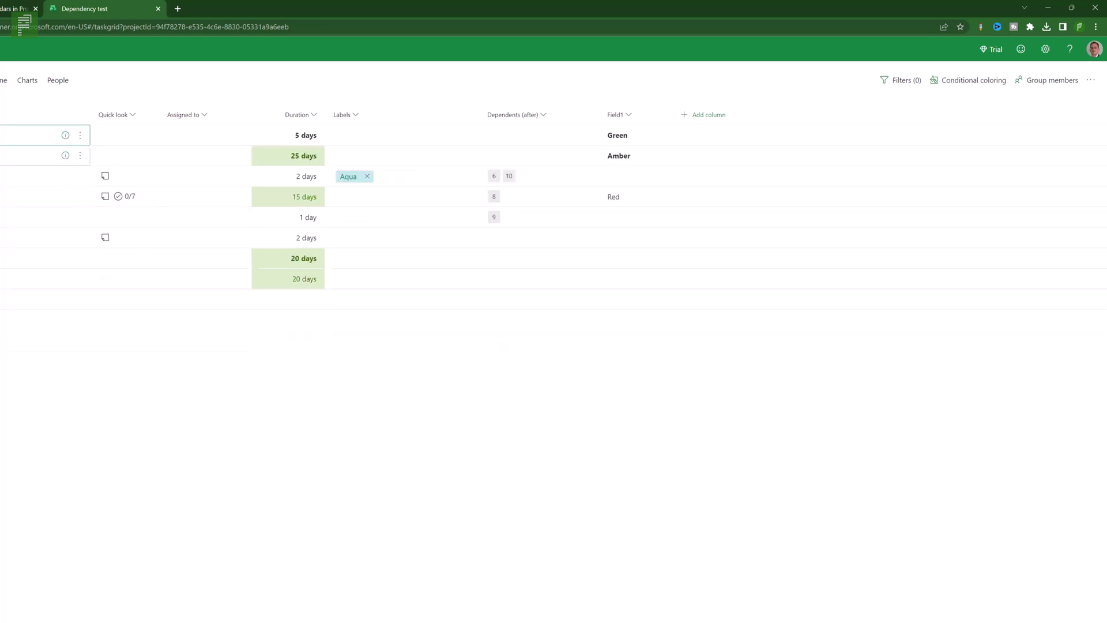
pyautogui.press('Down')
pyautogui.hotkey('alt', 'shift', '-')
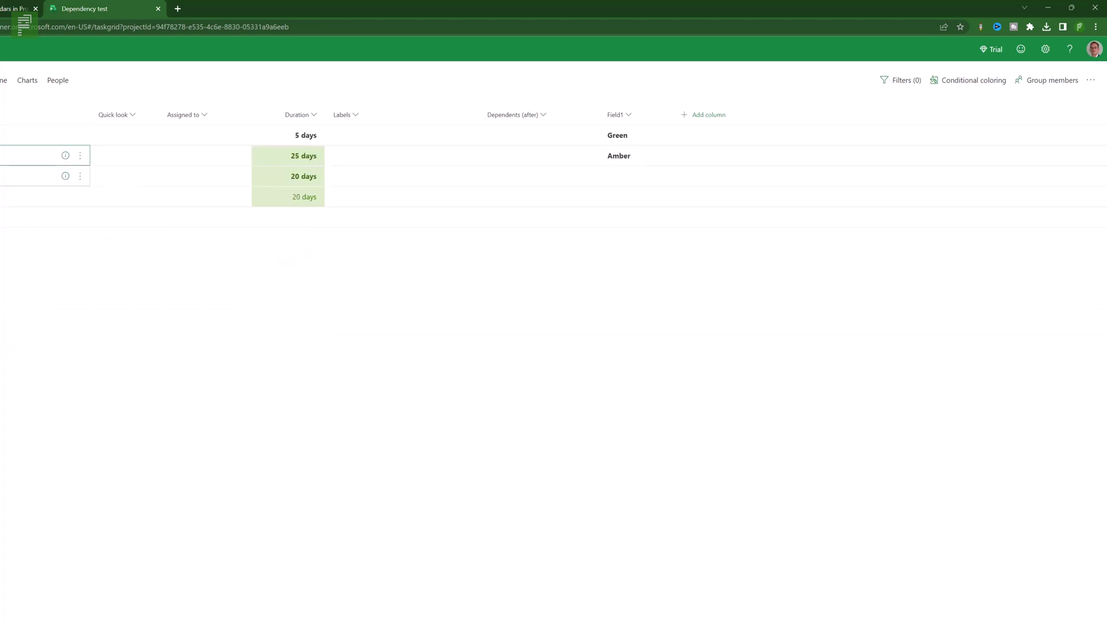
pyautogui.press('Down')
pyautogui.hotkey('alt', 'shift', '-')
pyautogui.press('Up')
pyautogui.press('Up')
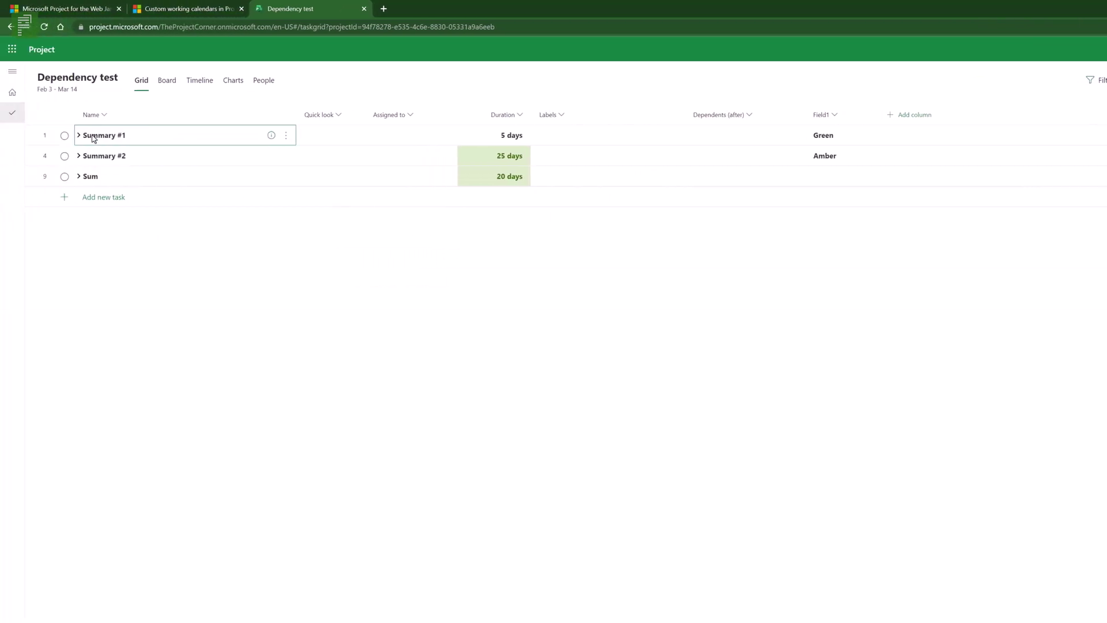
# Insert a SumSum task at the top and indent the three summaries under it.
pyautogui.press('Insert')
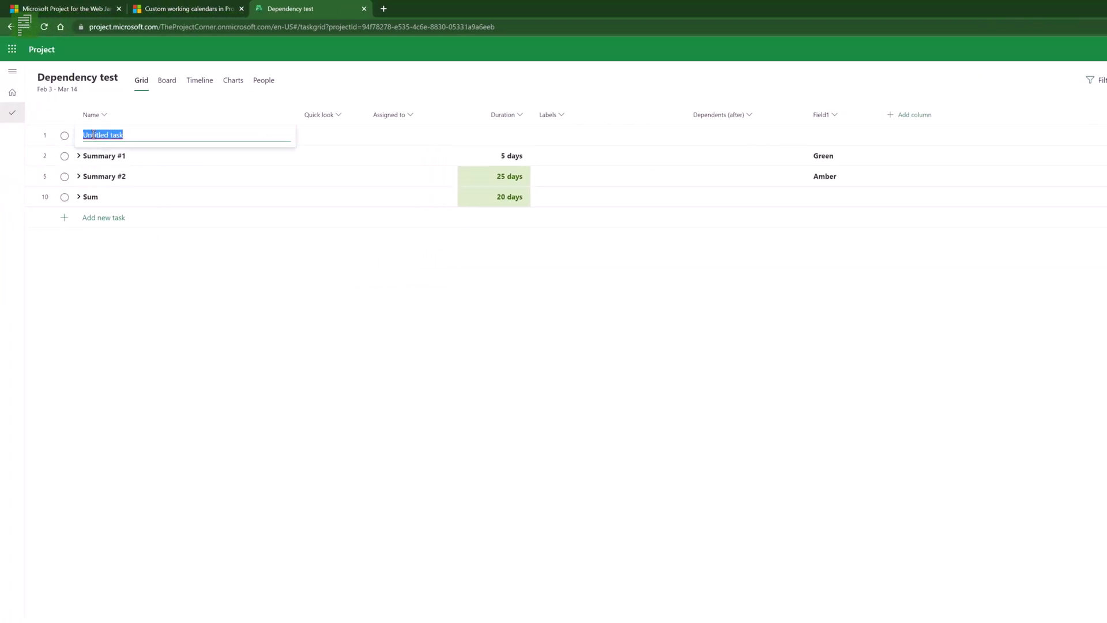
pyautogui.write('SumSum')
pyautogui.press('Return')
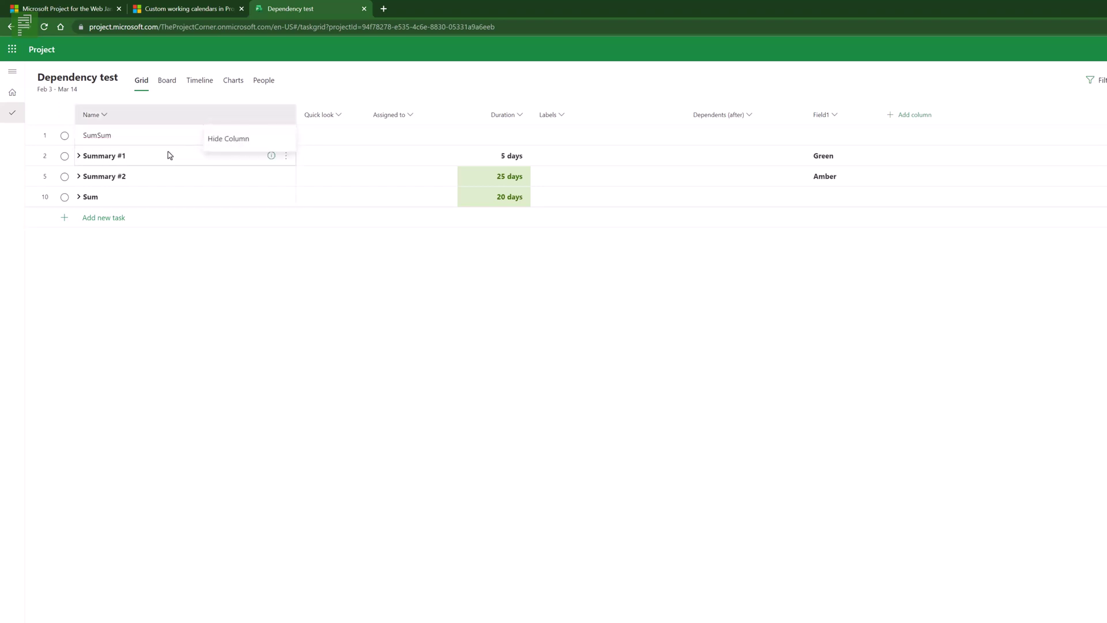
pyautogui.moveTo(170, 155); pyautogui.dragTo(176, 198)
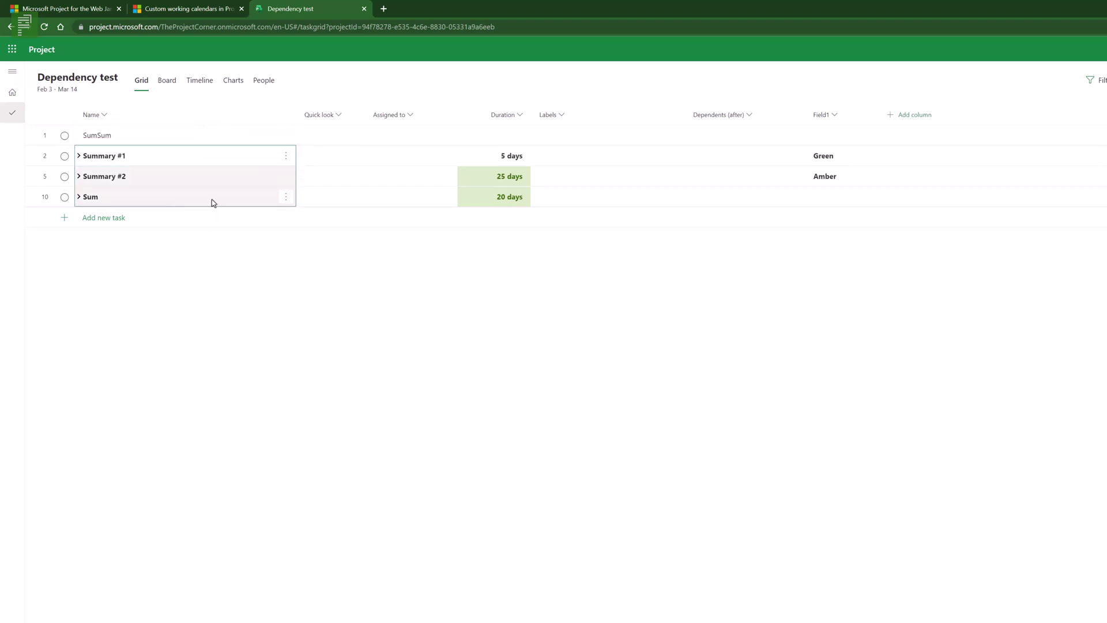
pyautogui.rightClick(212, 200)
pyautogui.click(271, 229)
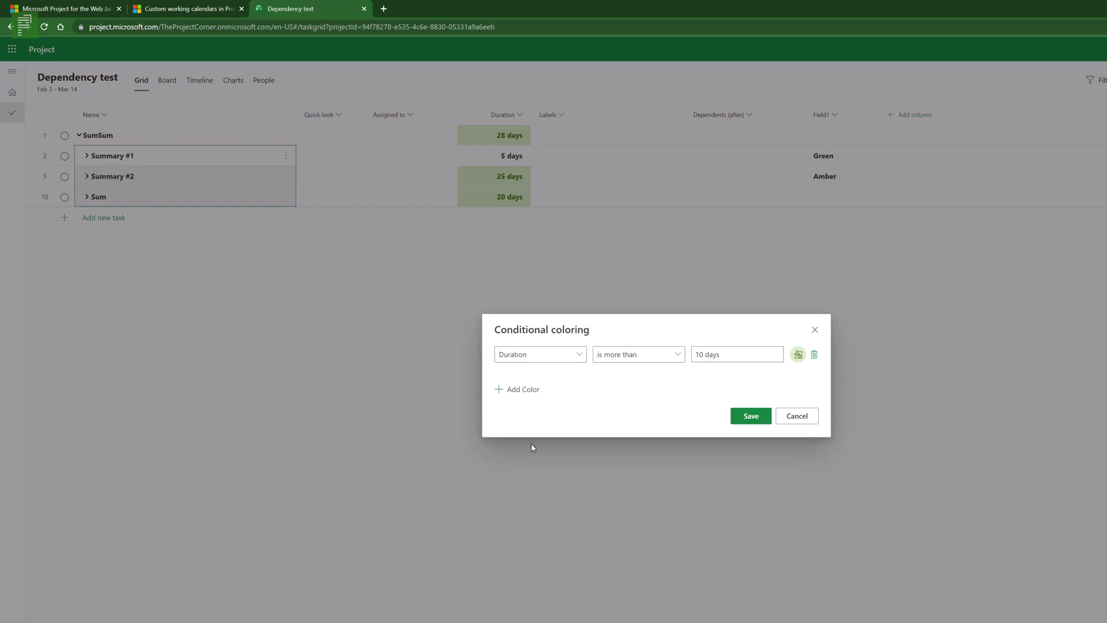
# Add a second rule coloring durations under 5 days red, save, and expand Summary #1.
pyautogui.click(516, 389)
pyautogui.click(540, 377)
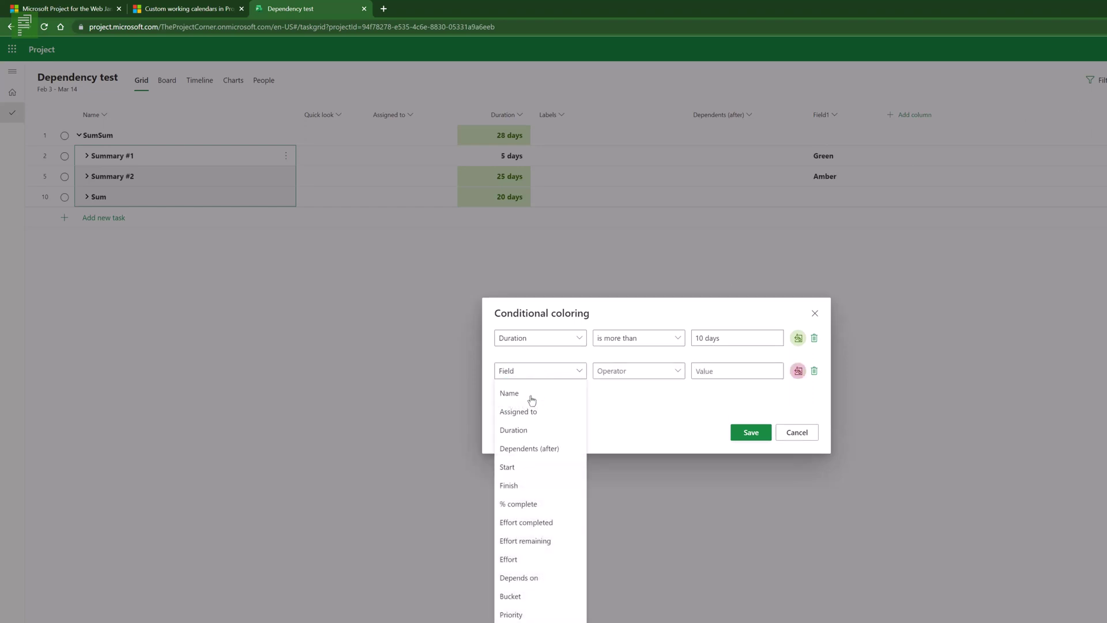
pyautogui.click(522, 432)
pyautogui.click(646, 373)
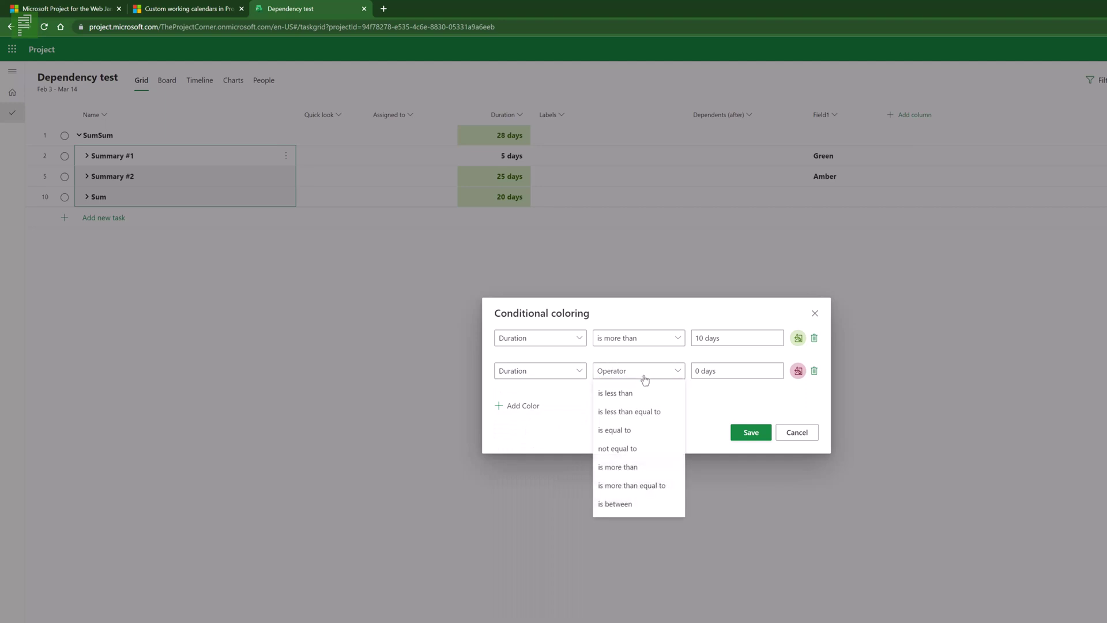
pyautogui.click(641, 404)
pyautogui.click(718, 371)
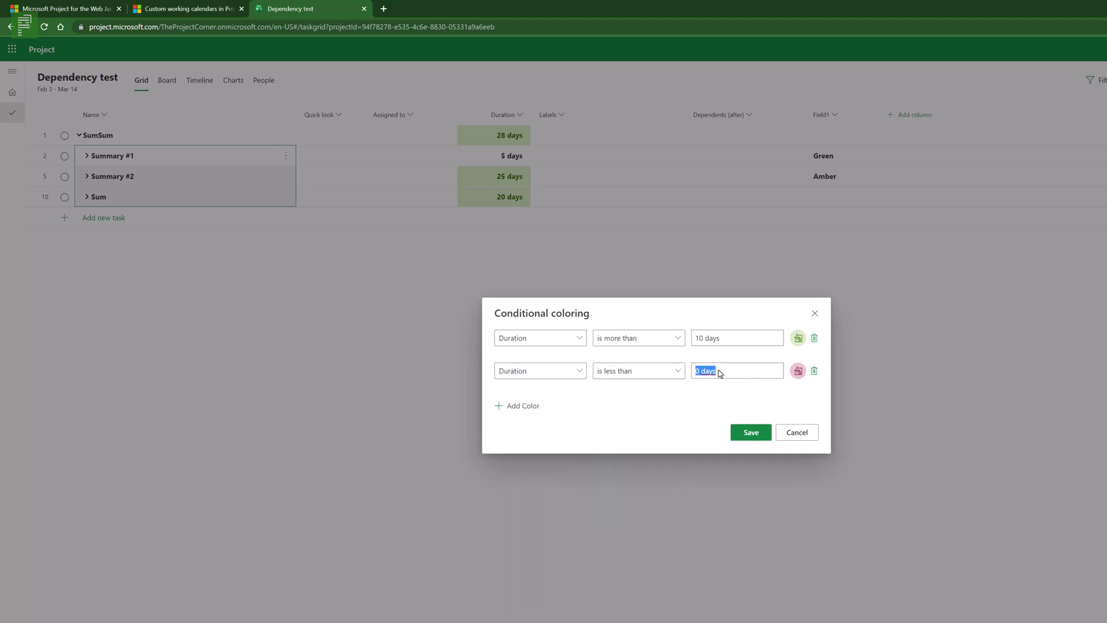
pyautogui.write('5')
pyautogui.click(798, 371)
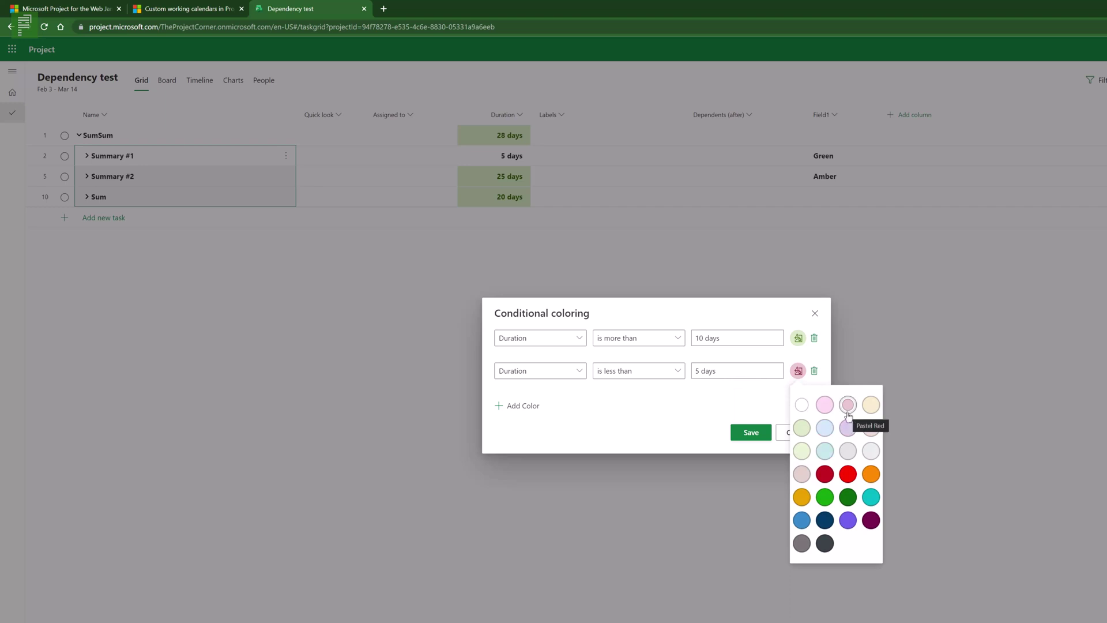
pyautogui.click(848, 473)
pyautogui.click(751, 433)
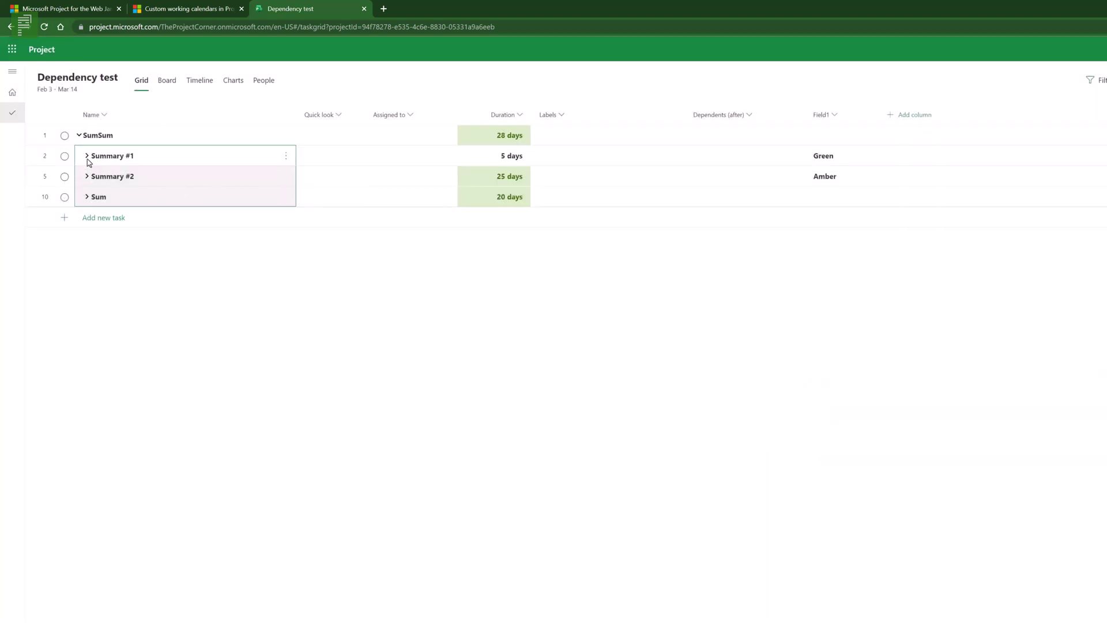
pyautogui.click(89, 161)
pyautogui.click(86, 158)
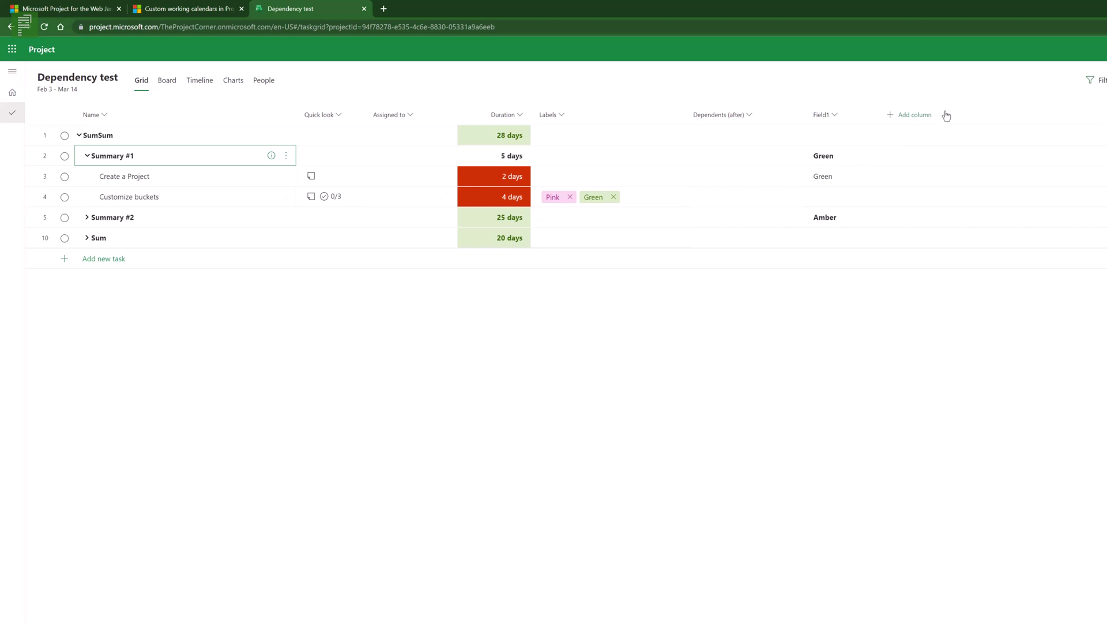
# Expand Summary #2 and set Assign the tasks' duration to 6 days.
pyautogui.click(87, 217)
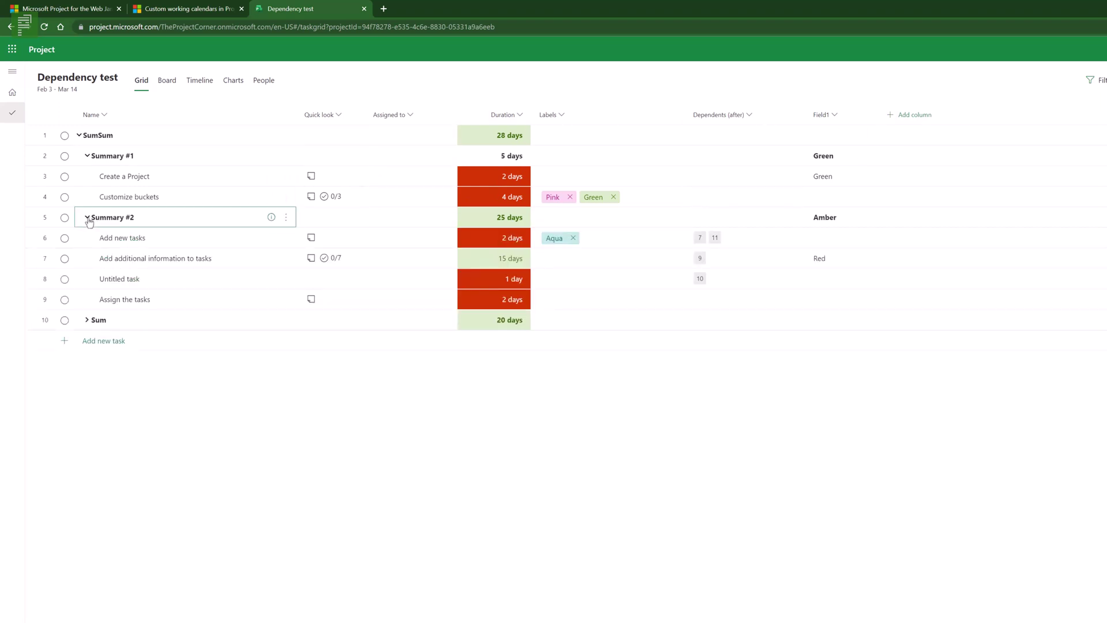
pyautogui.click(500, 304)
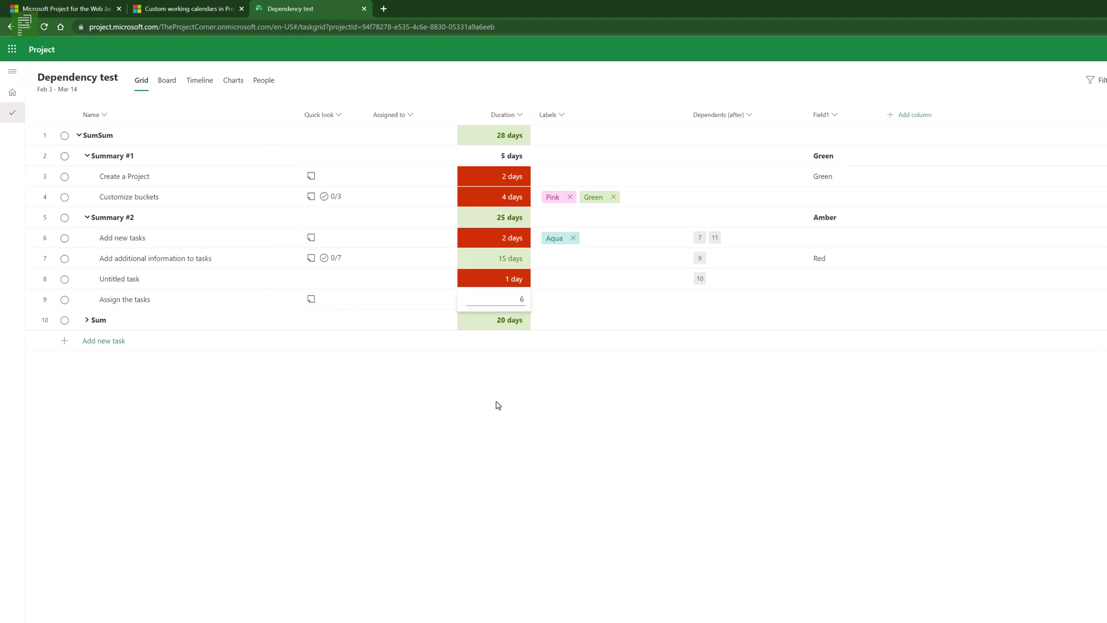
pyautogui.write('6')
pyautogui.press('Return')
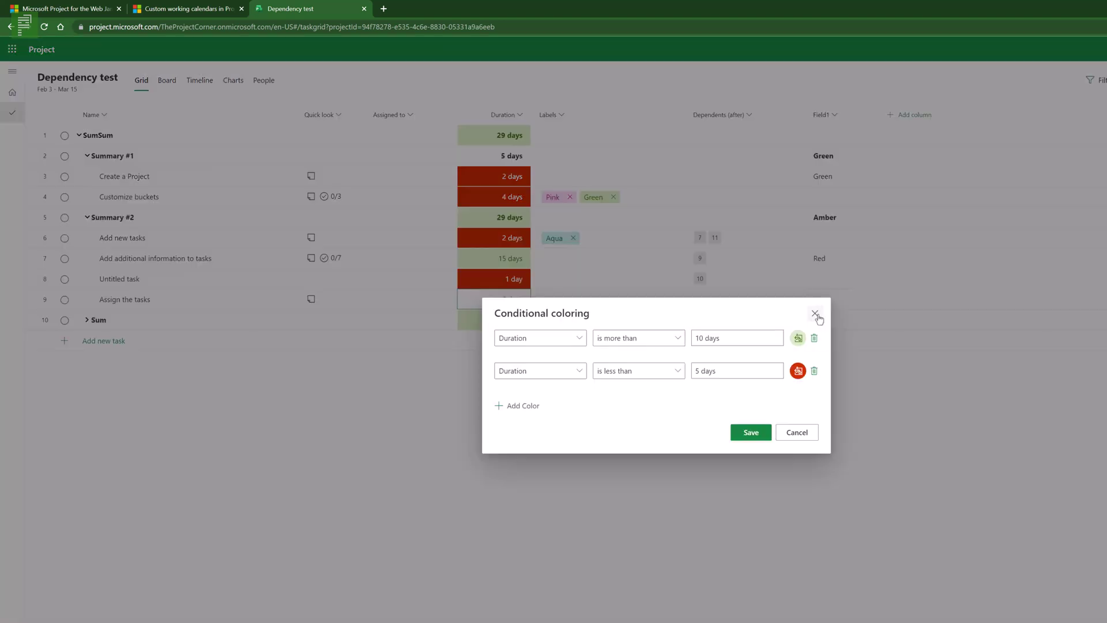
# Review the first rule's comparison and 10-day value, then cancel without changes.
pyautogui.click(683, 342)
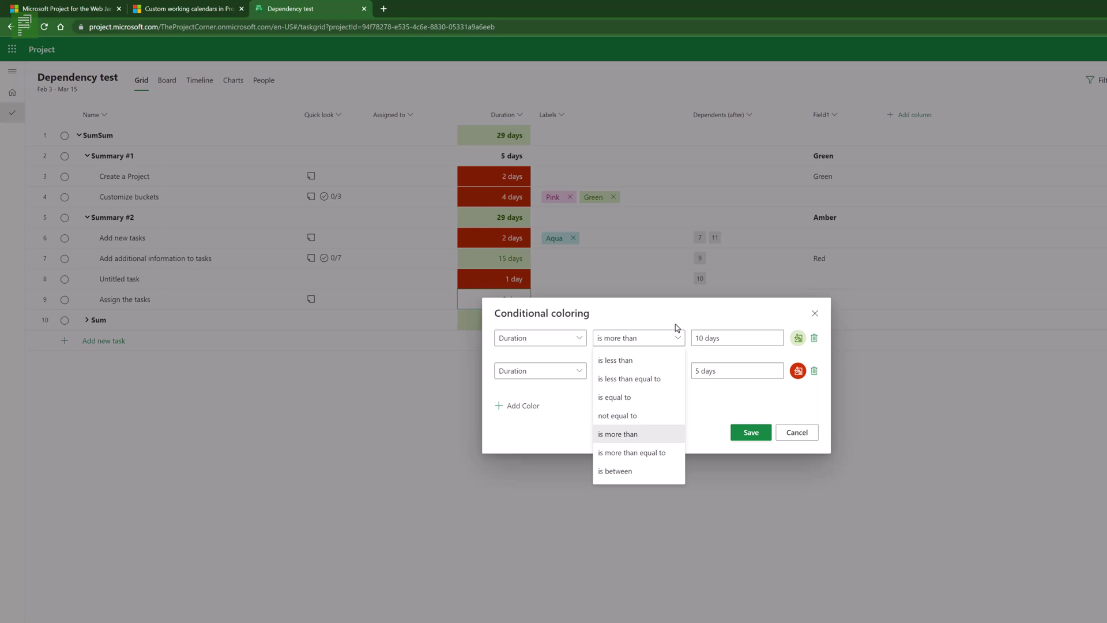
pyautogui.click(684, 343)
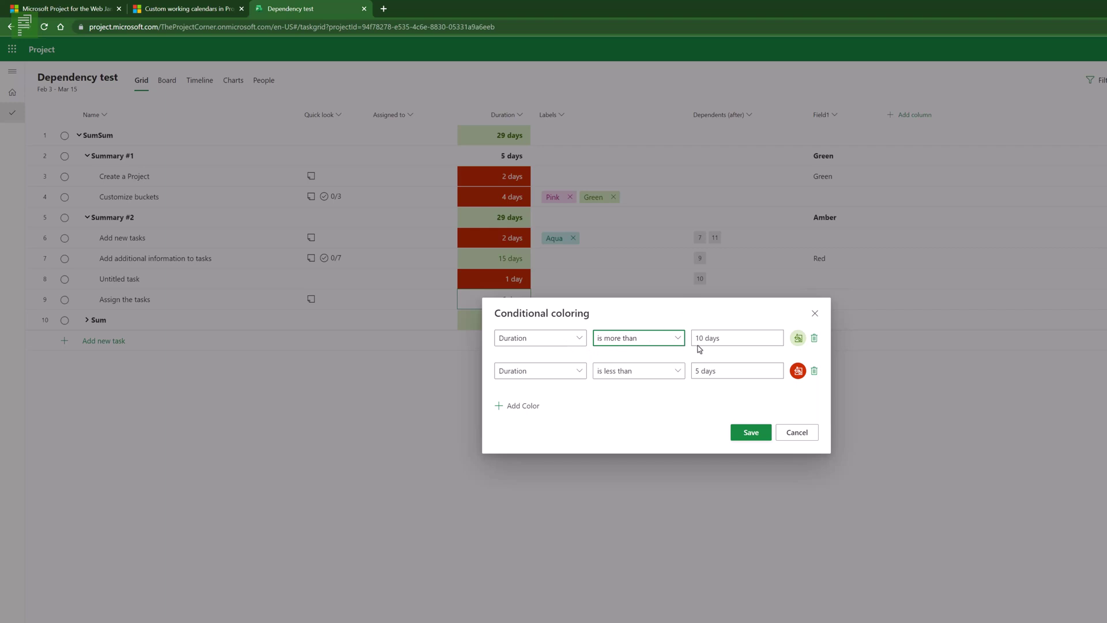
pyautogui.click(676, 337)
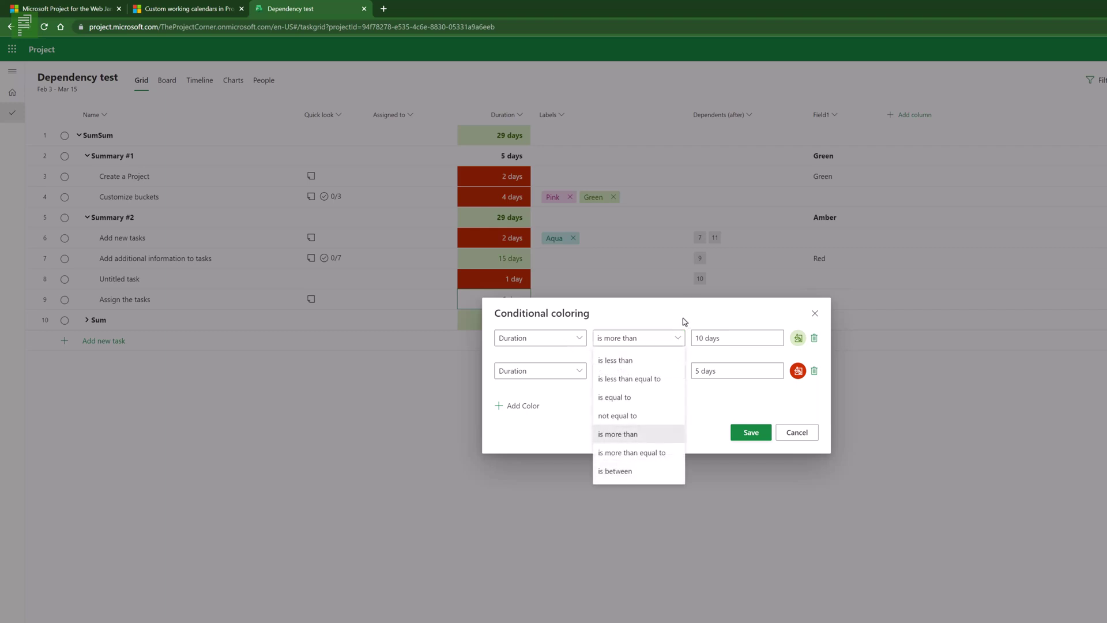
pyautogui.tripleClick(716, 339)
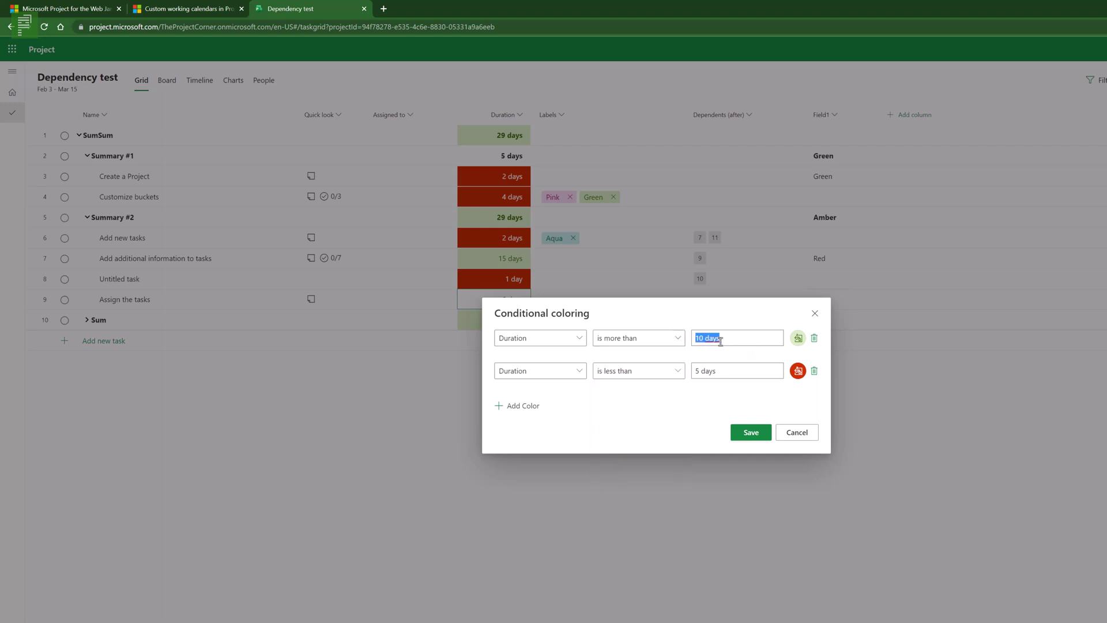
pyautogui.click(797, 436)
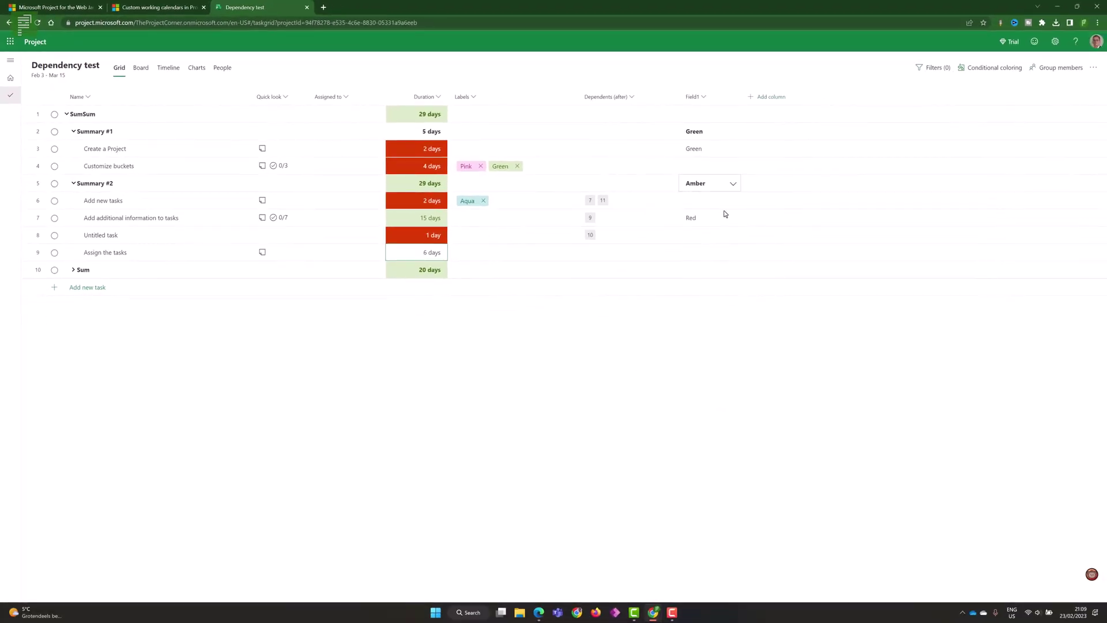
# Export the plan to Excel and open Dependency test.xlsx.
pyautogui.click(1090, 69)
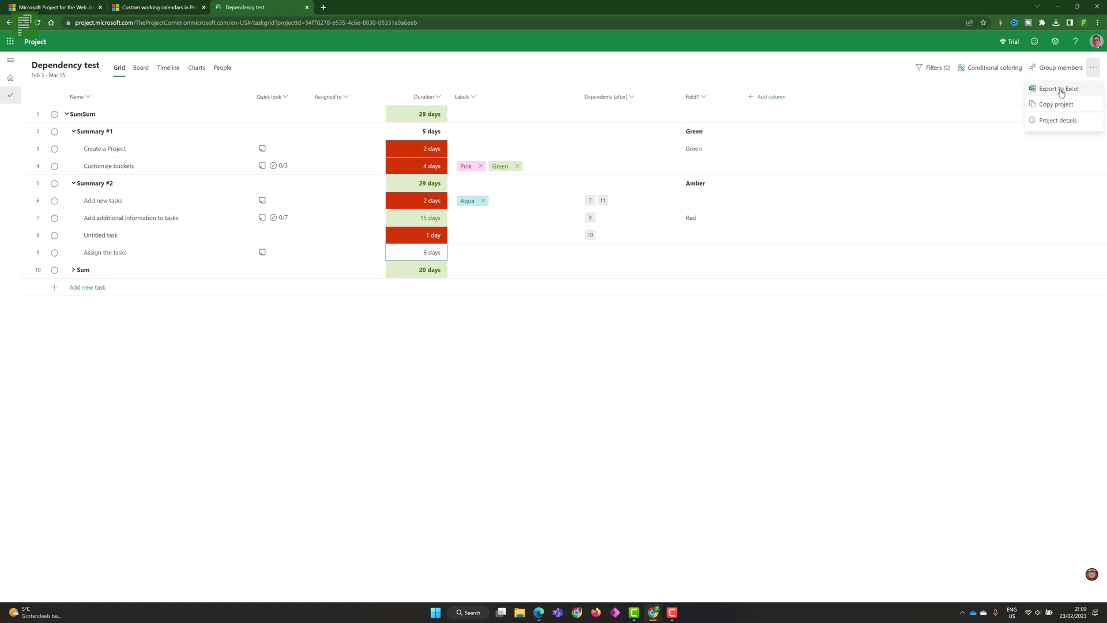
pyautogui.click(1083, 92)
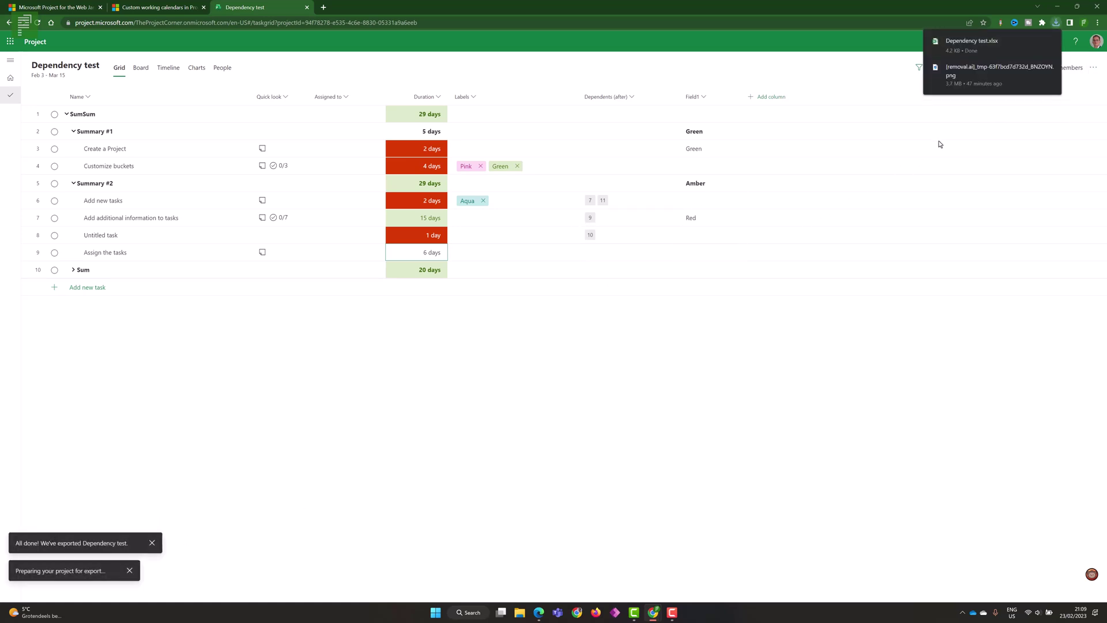
pyautogui.click(979, 51)
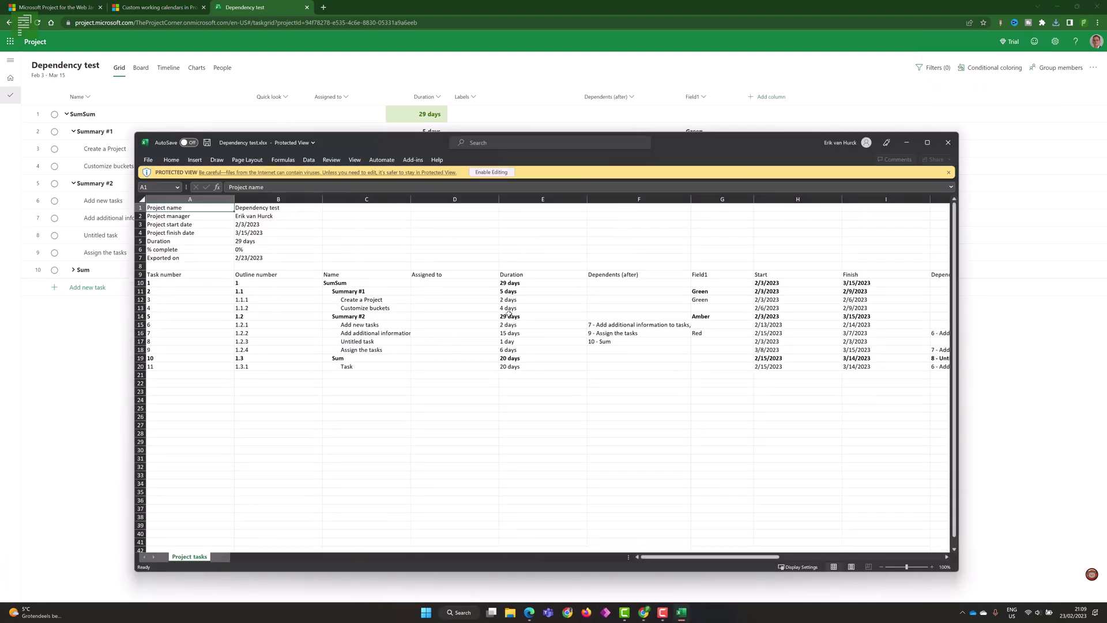
# Check the exported Duration values in E10:E20, then close Excel.
pyautogui.moveTo(511, 282); pyautogui.dragTo(518, 369)
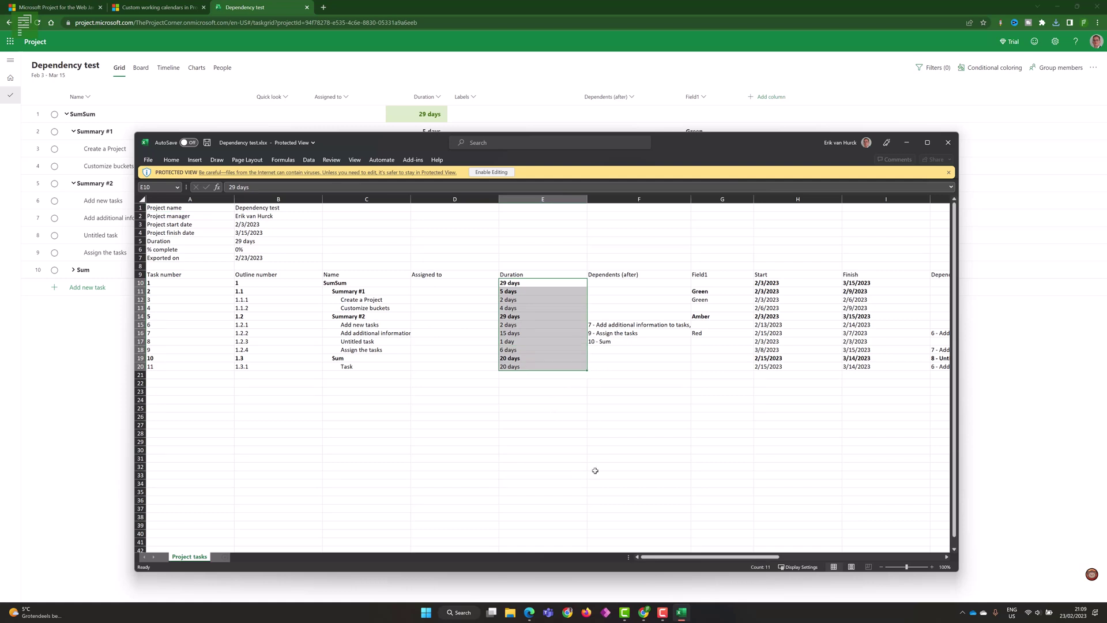
pyautogui.moveTo(667, 563); pyautogui.dragTo(632, 537)
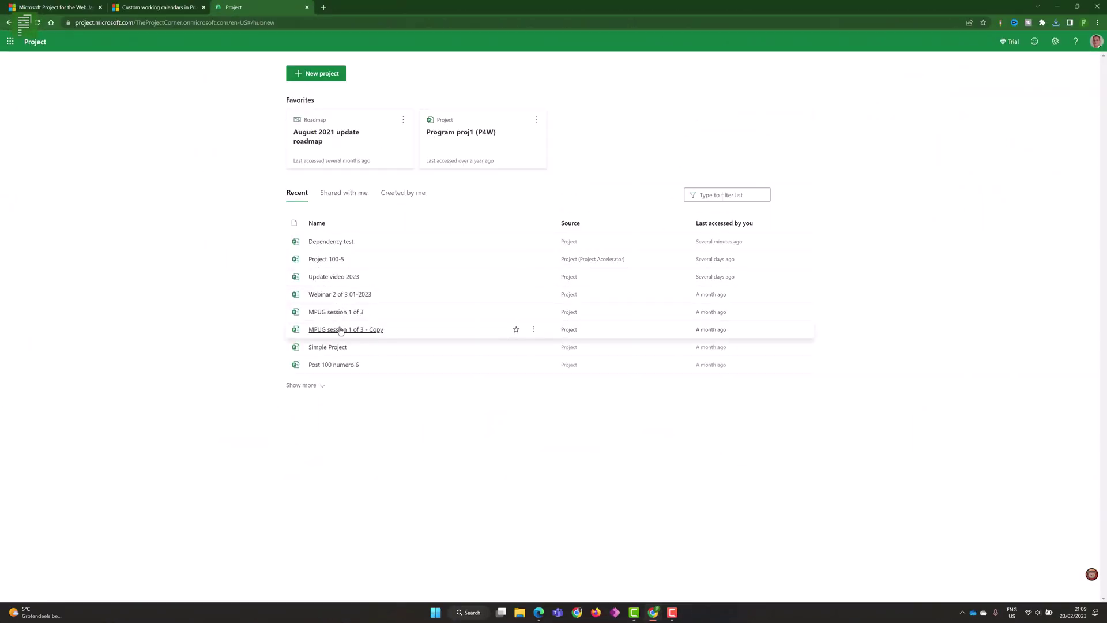
# Open the Limit of Tasks project and scroll down to row 1000.
pyautogui.click(321, 387)
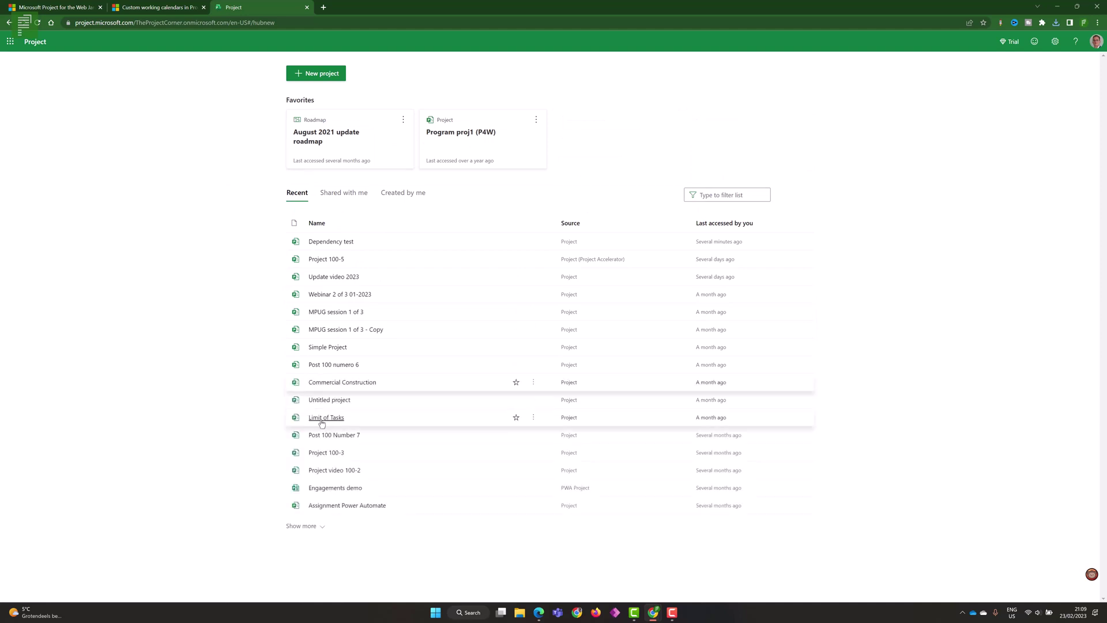
pyautogui.click(331, 417)
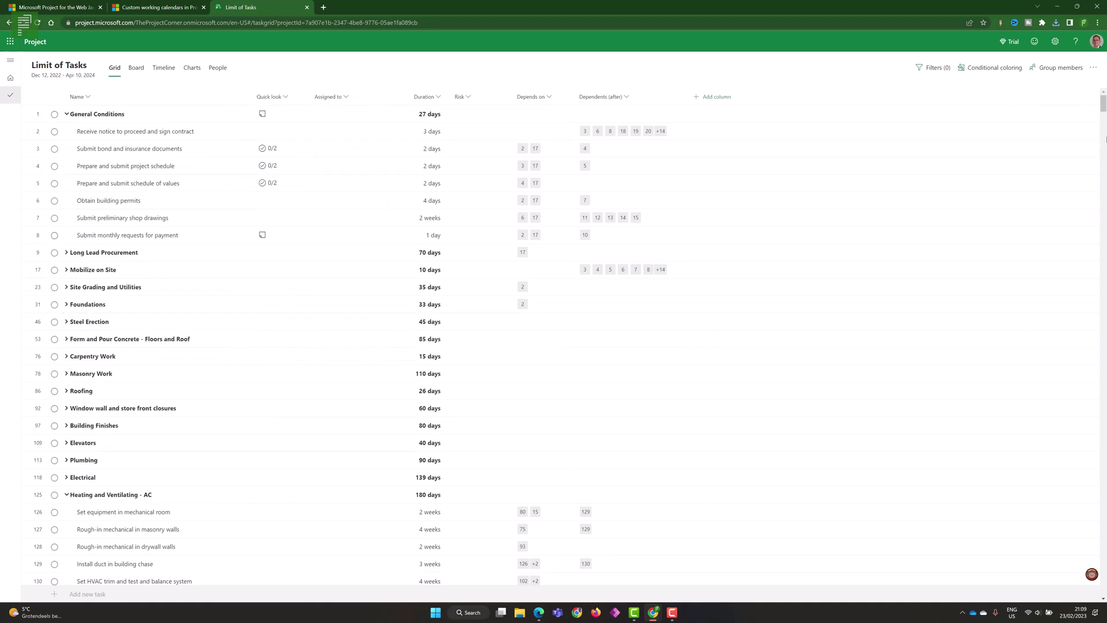
pyautogui.scroll(-10, 1103, 150)
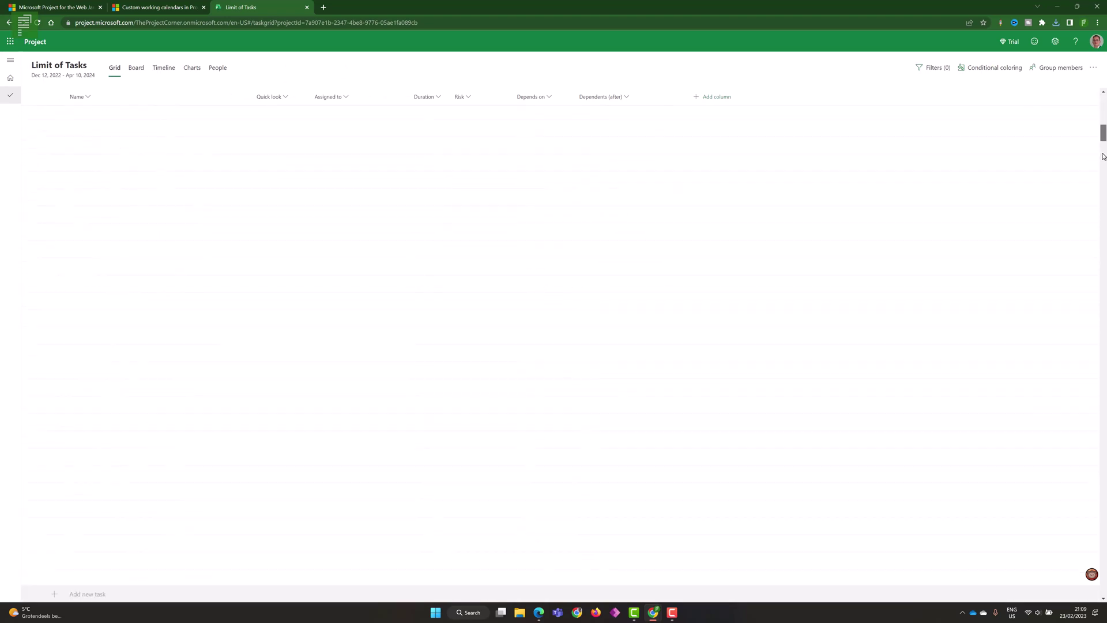
pyautogui.moveTo(1103, 156); pyautogui.dragTo(1104, 603)
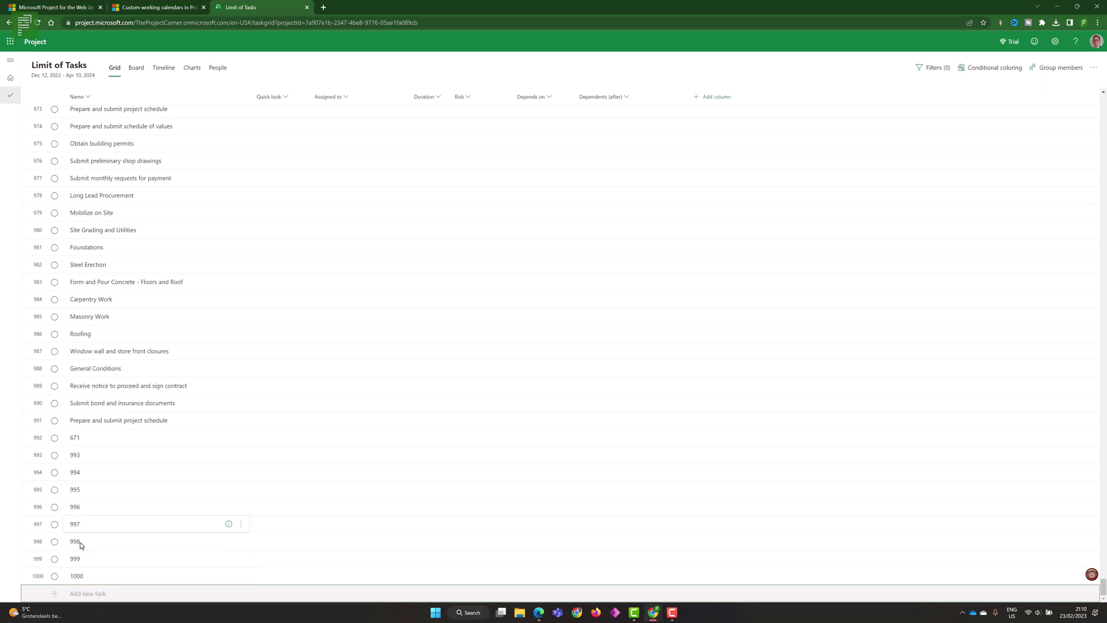
# Fill task names past row 1000 and read the maximum-tasks error message.
pyautogui.moveTo(139, 579)
pyautogui.mouseDown()
pyautogui.moveTo(141, 570)
pyautogui.moveTo(124, 575)
pyautogui.mouseUp()
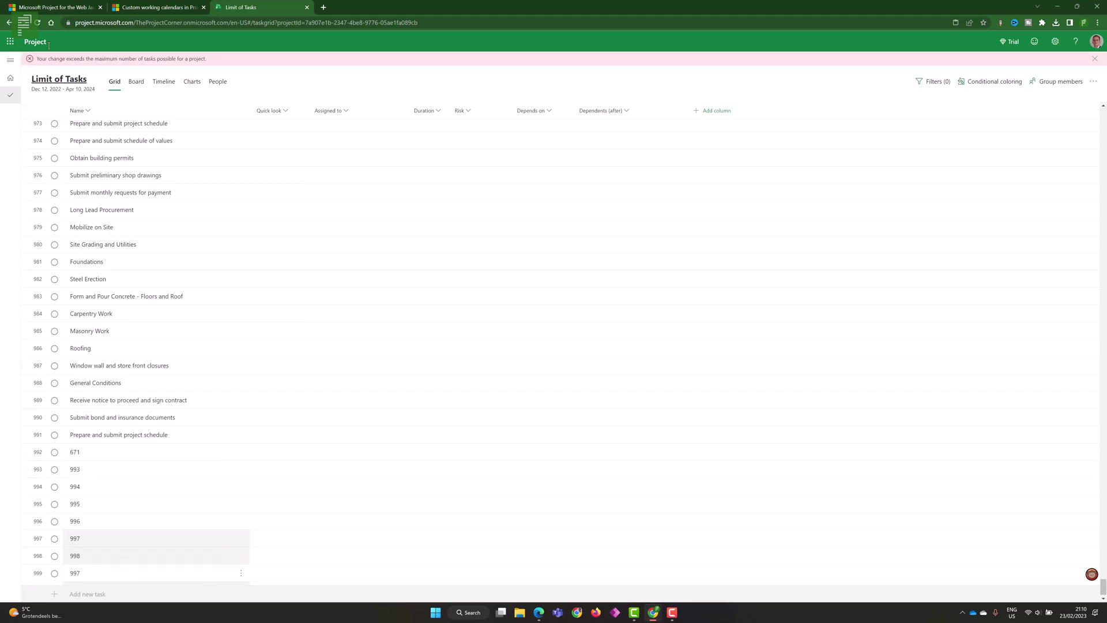
pyautogui.moveTo(39, 58); pyautogui.dragTo(56, 58)
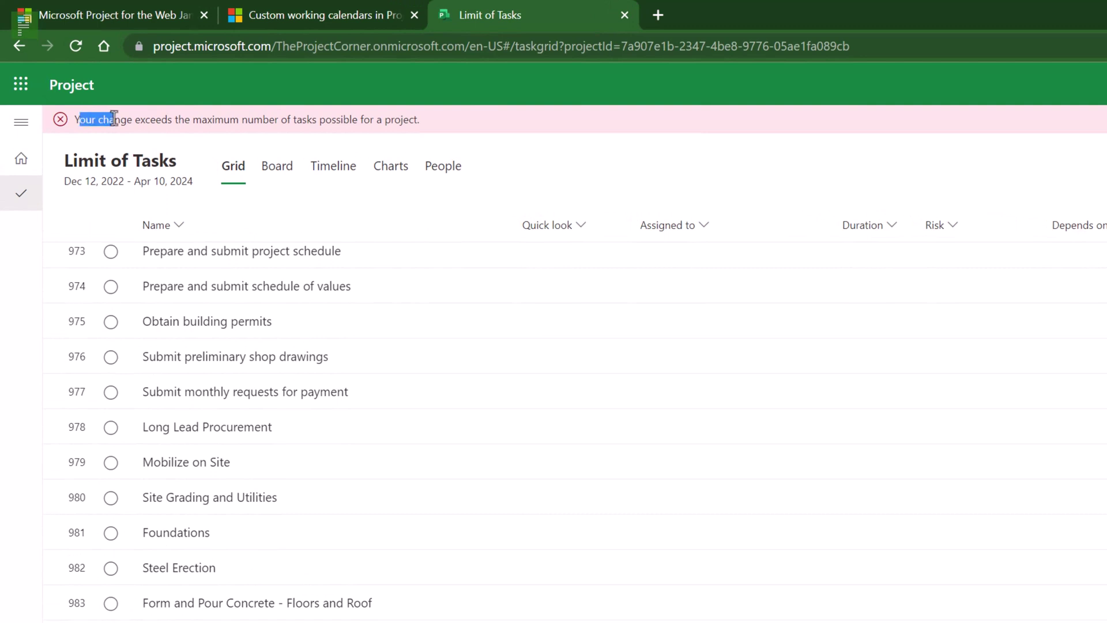
pyautogui.moveTo(172, 118); pyautogui.dragTo(344, 119)
pyautogui.click(261, 119)
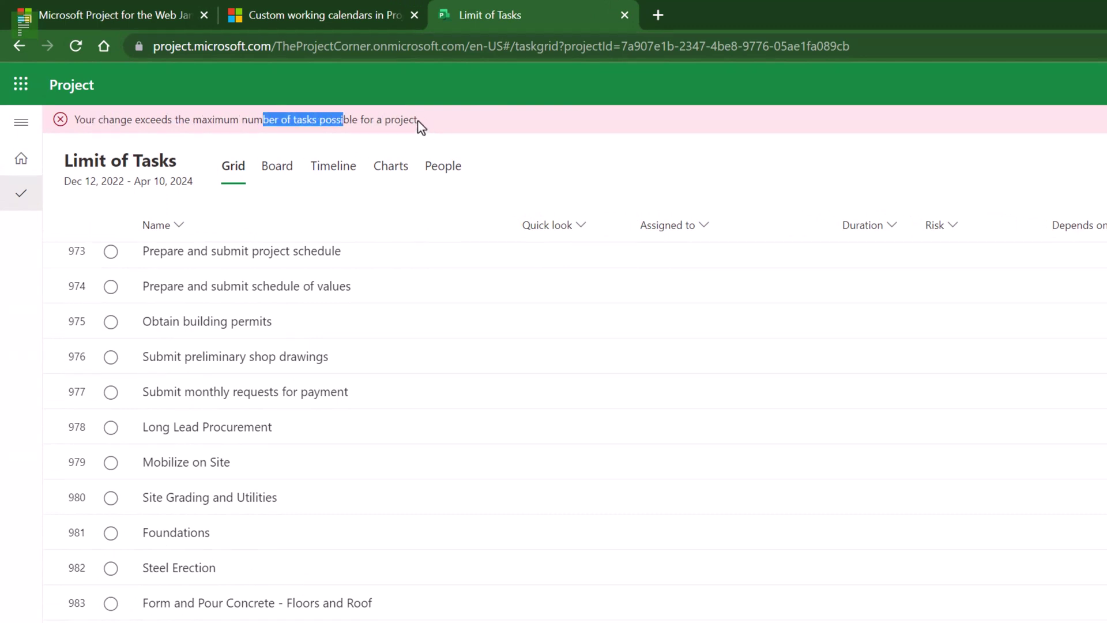
pyautogui.moveTo(419, 120); pyautogui.dragTo(358, 119)
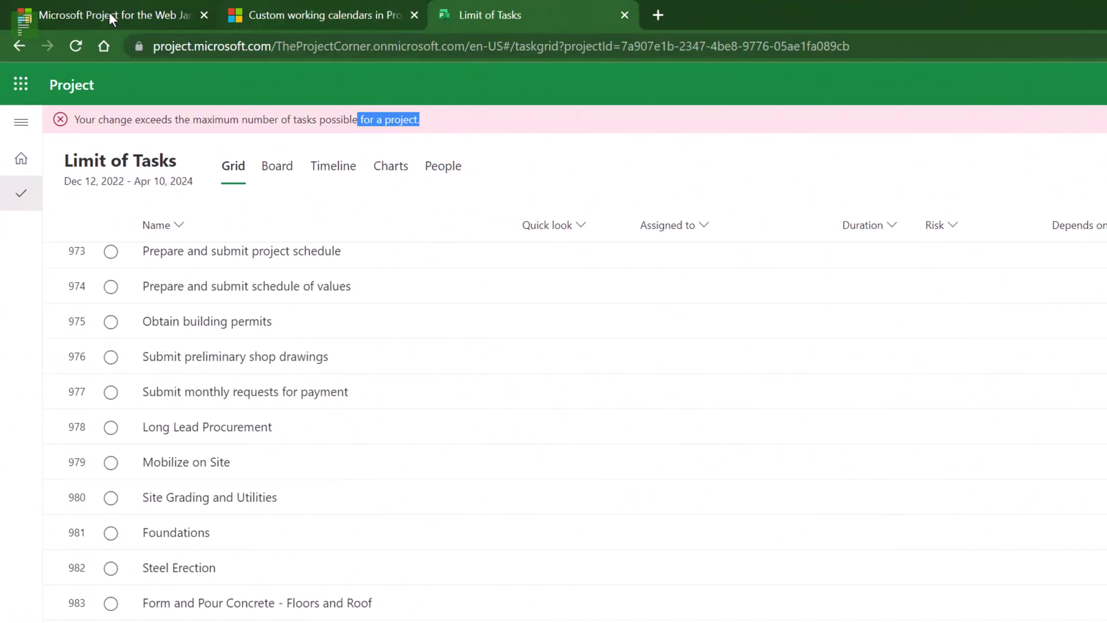
# Go via the January Update Blog tab to the custom working calendars article and highlight its Using Resource Calendars heading.
pyautogui.click(109, 12)
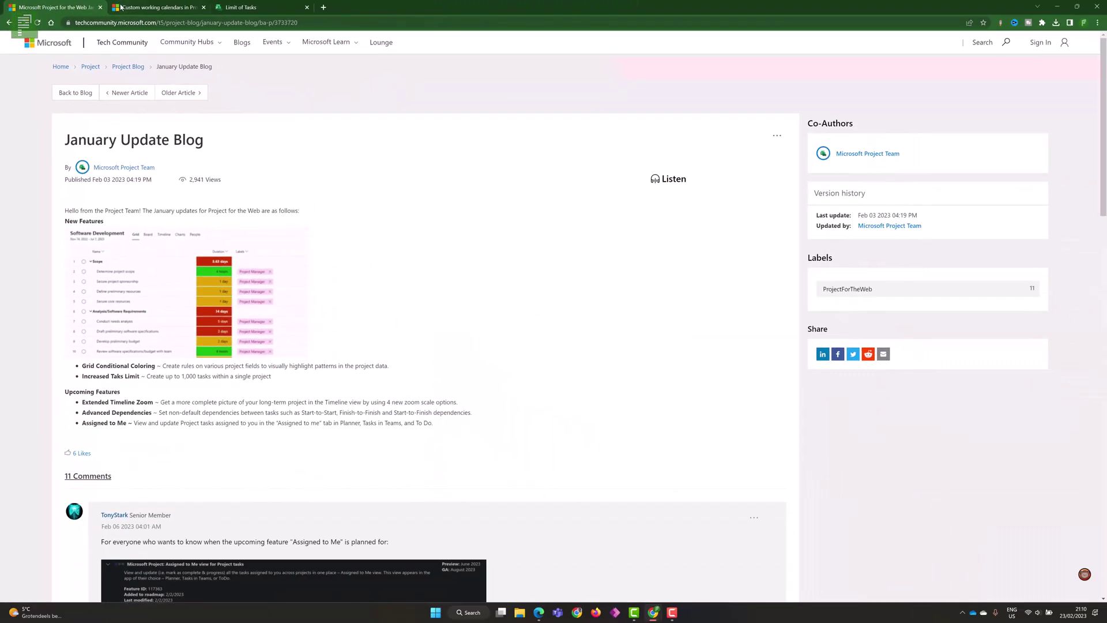
pyautogui.click(131, 12)
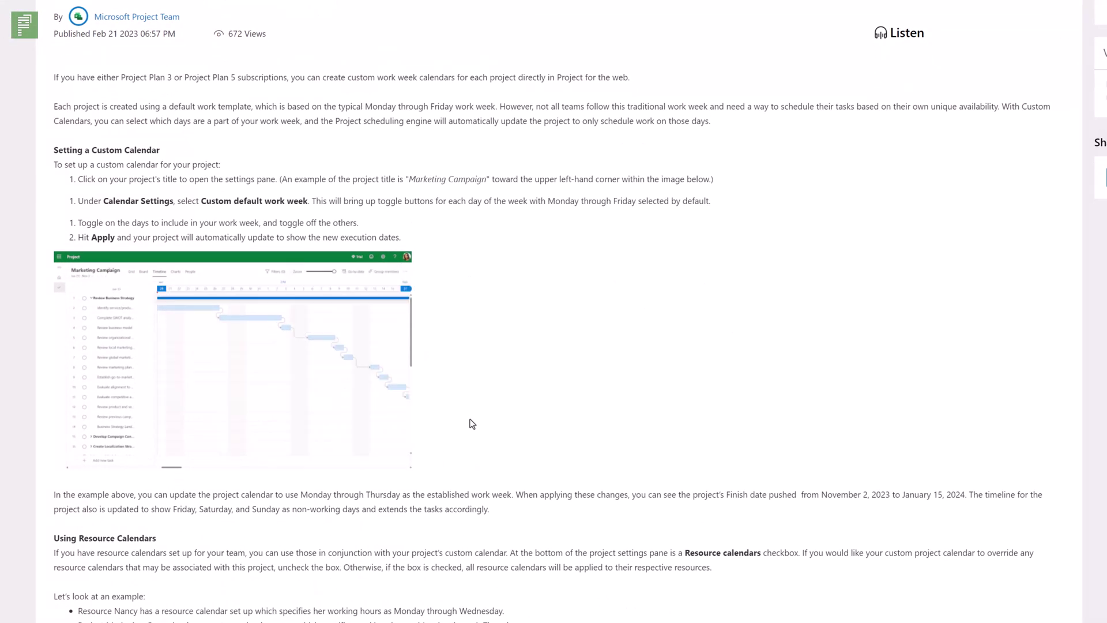
pyautogui.scroll(-2, 396, 477)
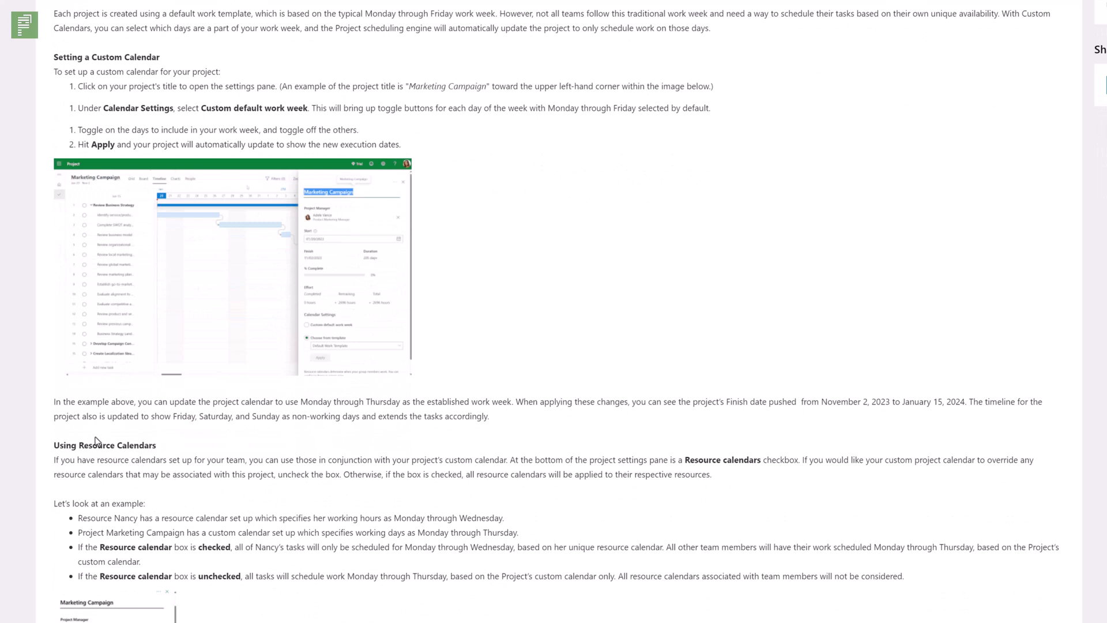
pyautogui.moveTo(54, 443); pyautogui.dragTo(178, 449)
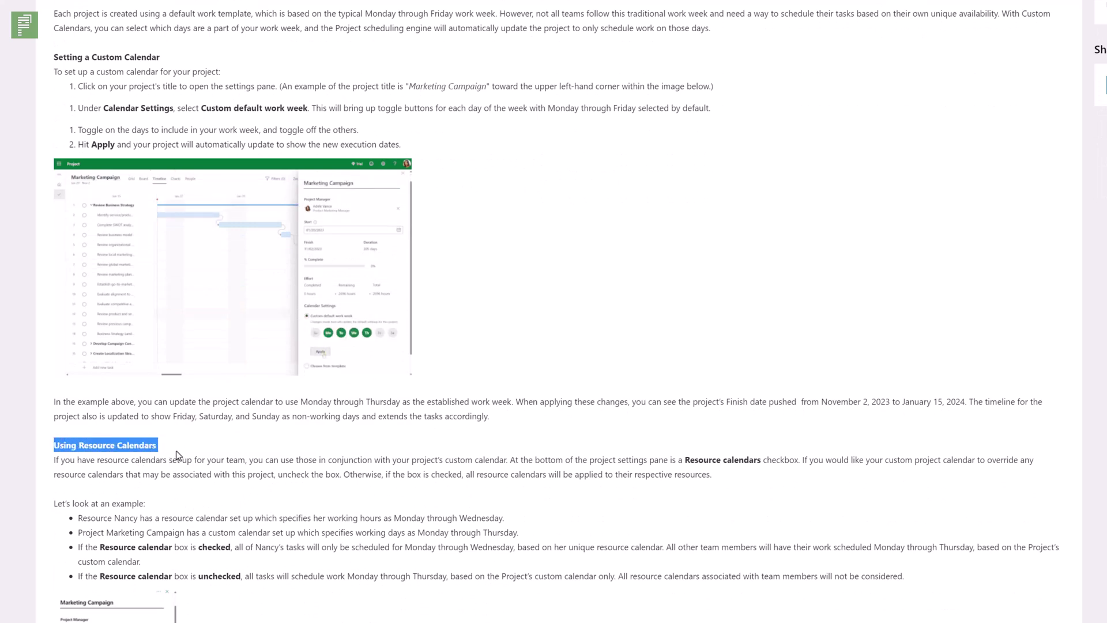
pyautogui.scroll(-5, 180, 452)
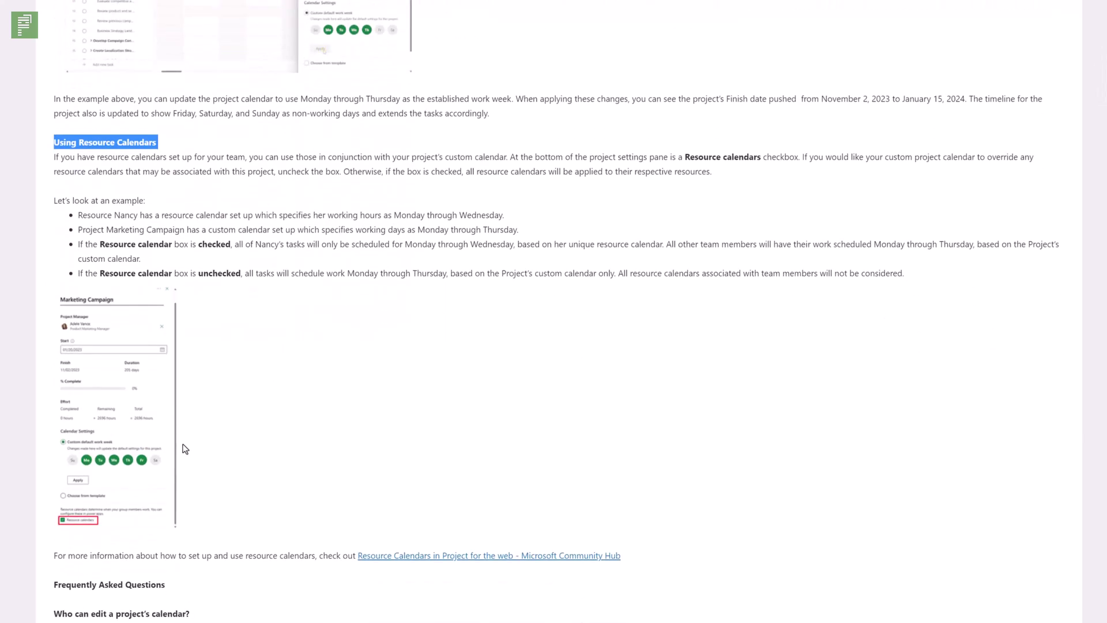